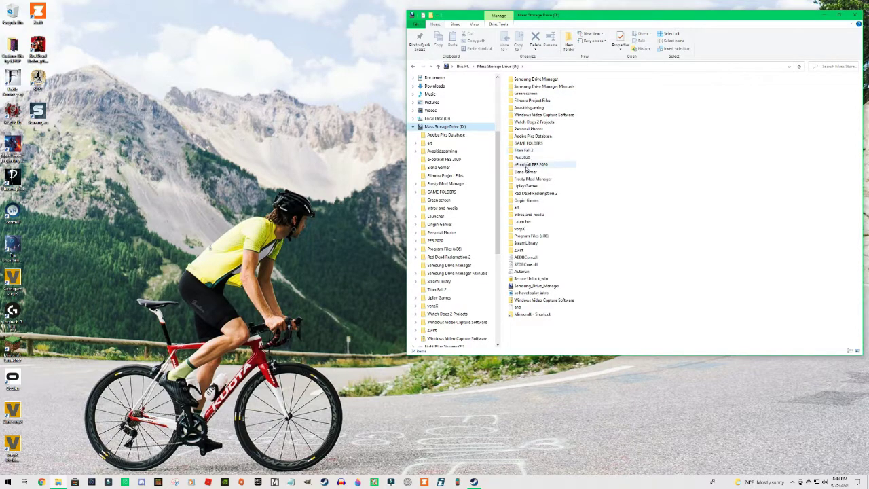
Open the sider configuration settings file from SteamLibrary\steamapps\common\eFootball PES 2021\Sider SP21 on the D: drive
double_click(524, 243)
double_click(524, 80)
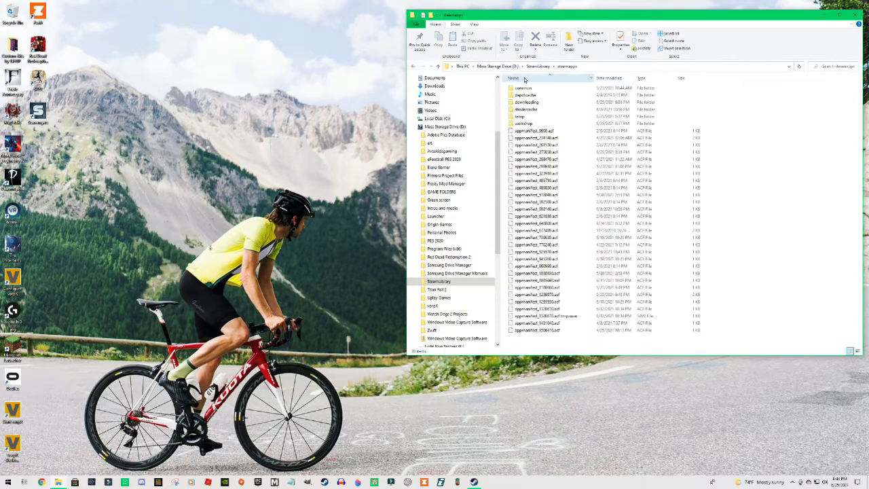
double_click(522, 88)
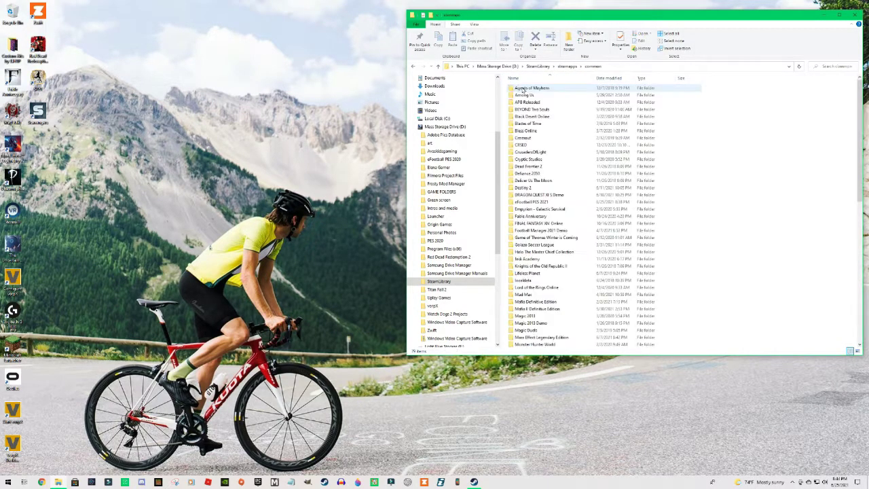
double_click(542, 203)
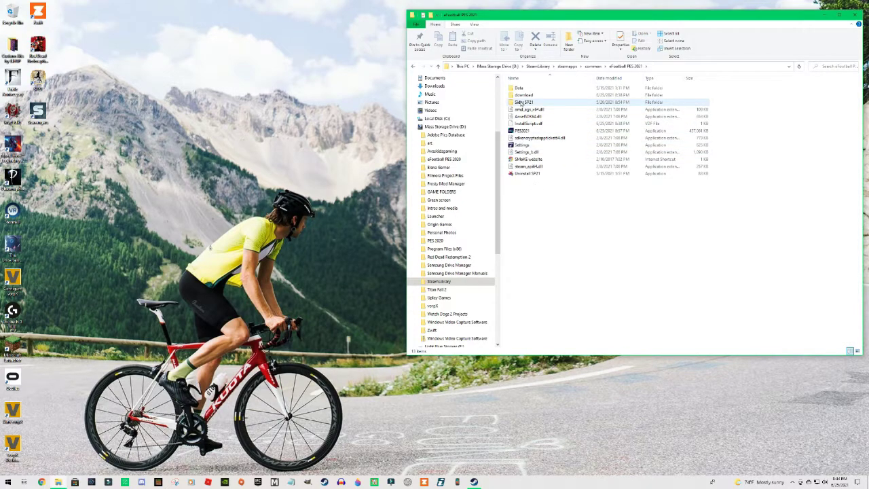
double_click(522, 102)
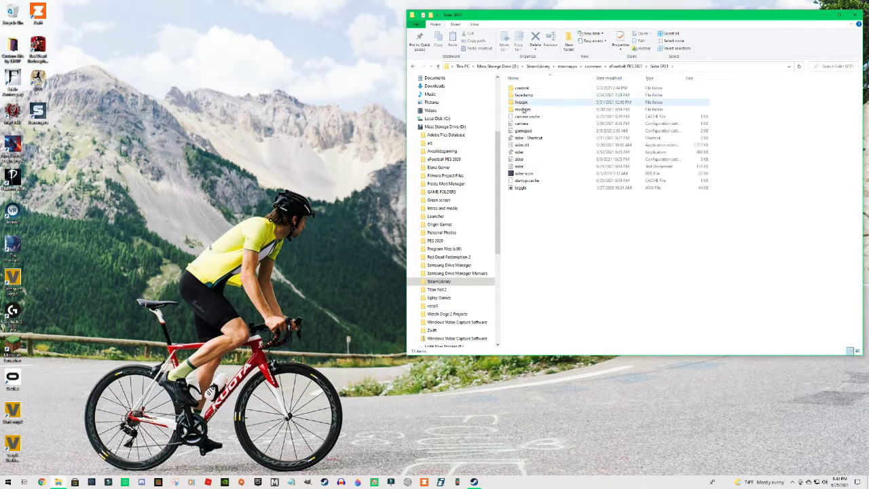
click(521, 160)
double_click(520, 160)
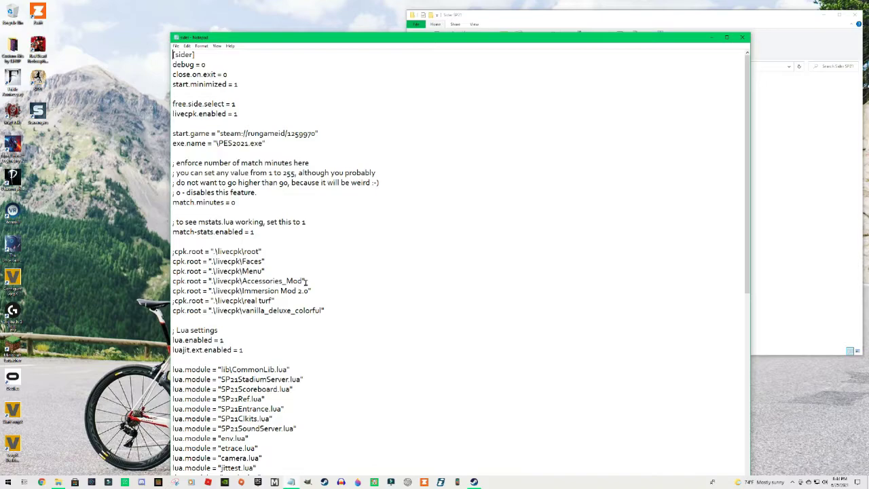
Comment out the lua.module = "netblock.lua" line with a leading semicolon
scroll(307, 282, down, 2)
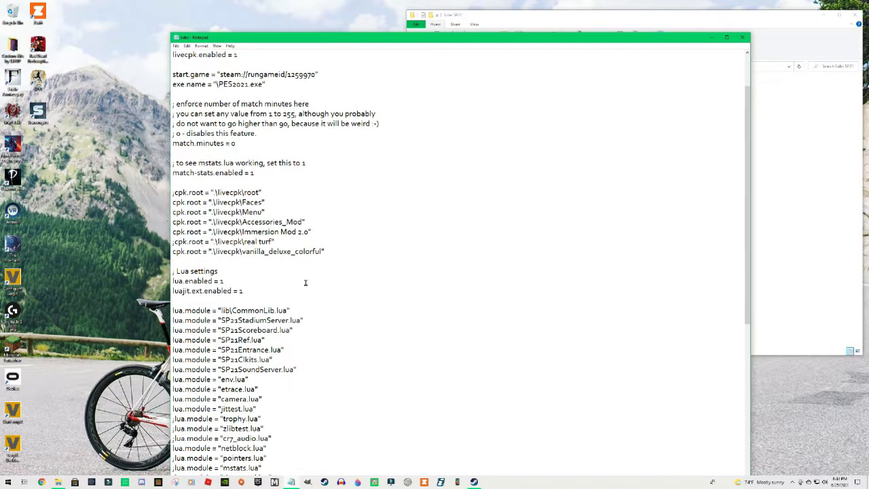
scroll(305, 282, down, 3)
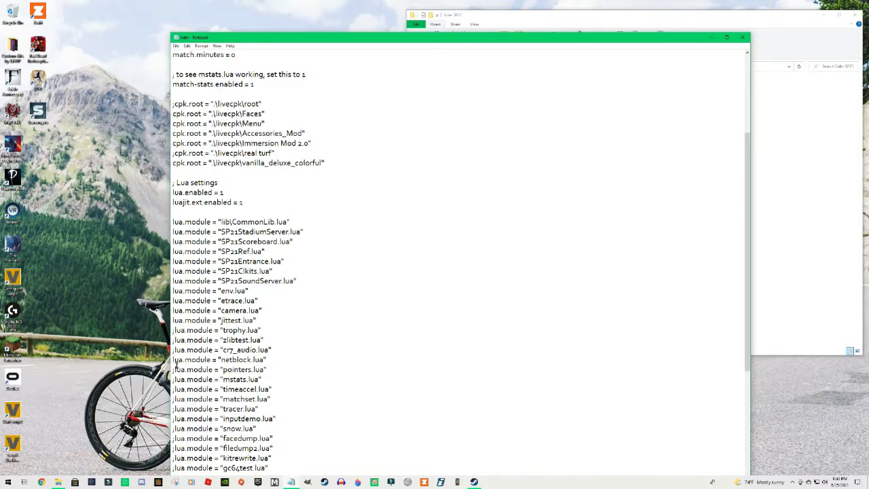
drag(270, 363, 173, 362)
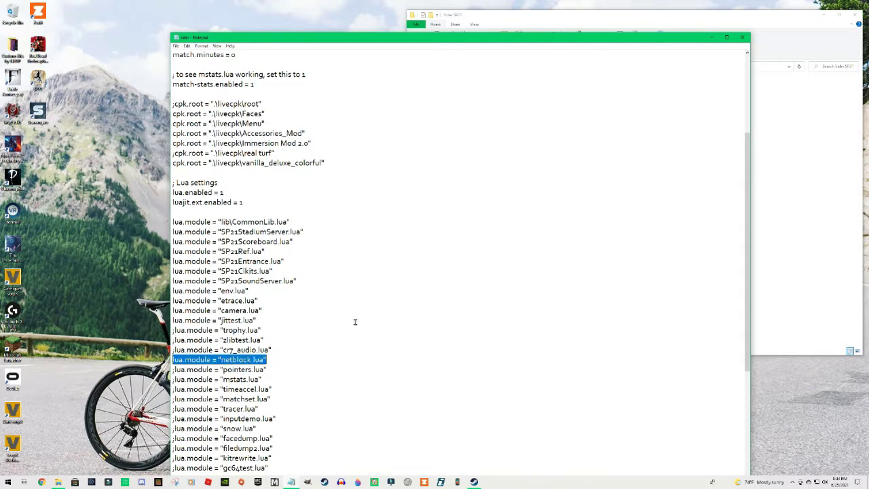
key(Home)
text(;)
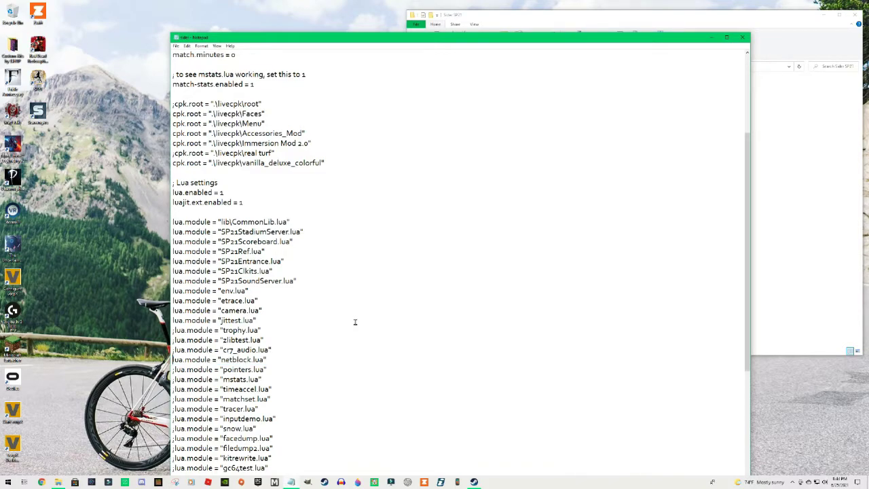
text(;)
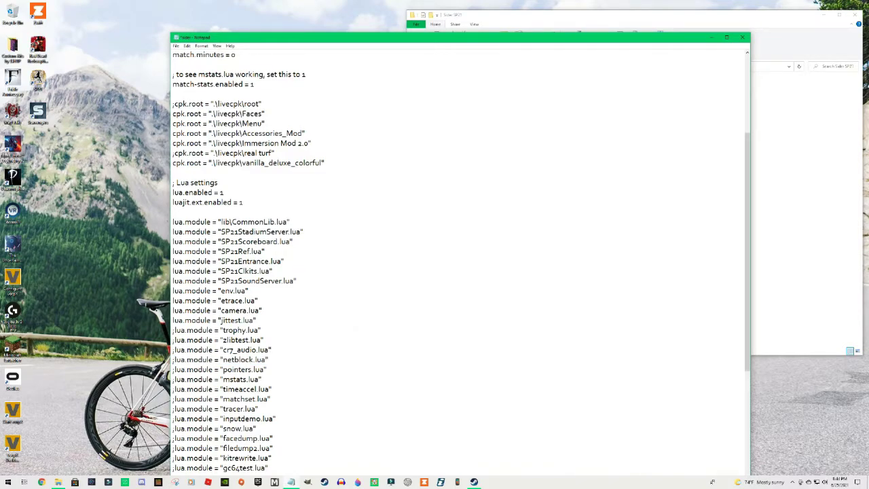
Save the edited sider configuration file, then close it and the Sider SP21 folder window
click(360, 336)
click(176, 46)
click(189, 78)
click(743, 38)
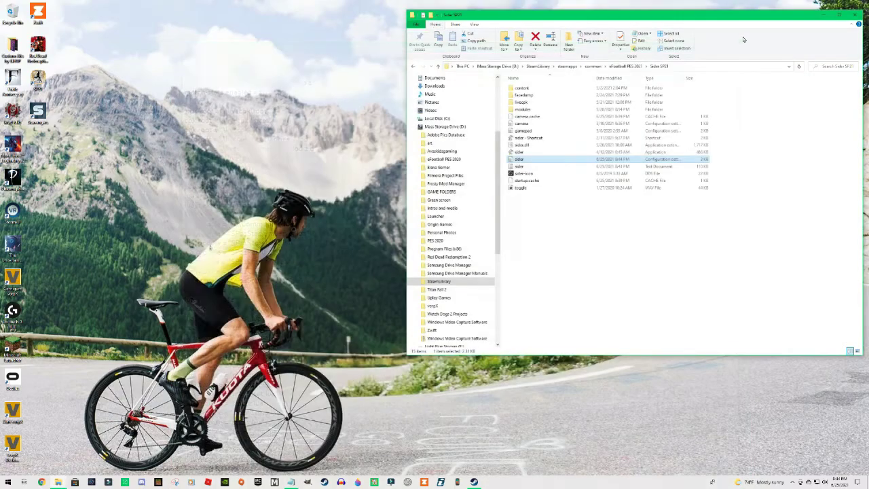
click(855, 15)
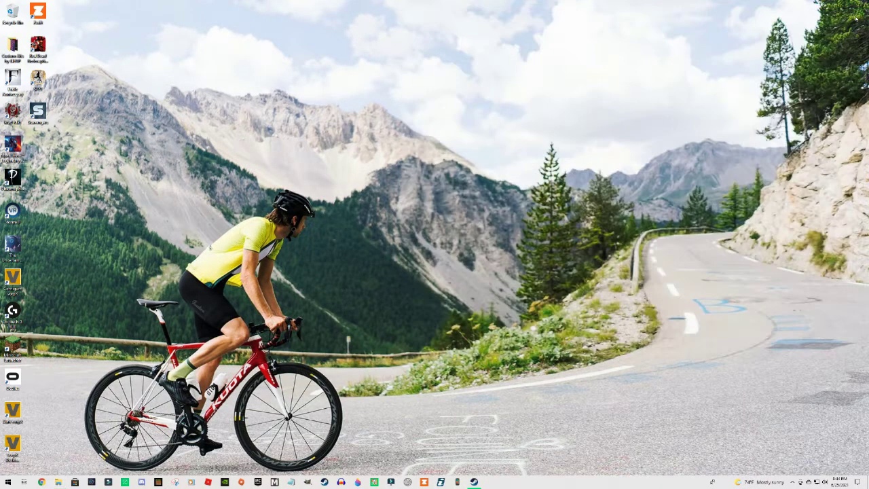
Switch to Steam, launch eFootball PES 2021 from the recent games and continue past the title screen and download notice
click(474, 482)
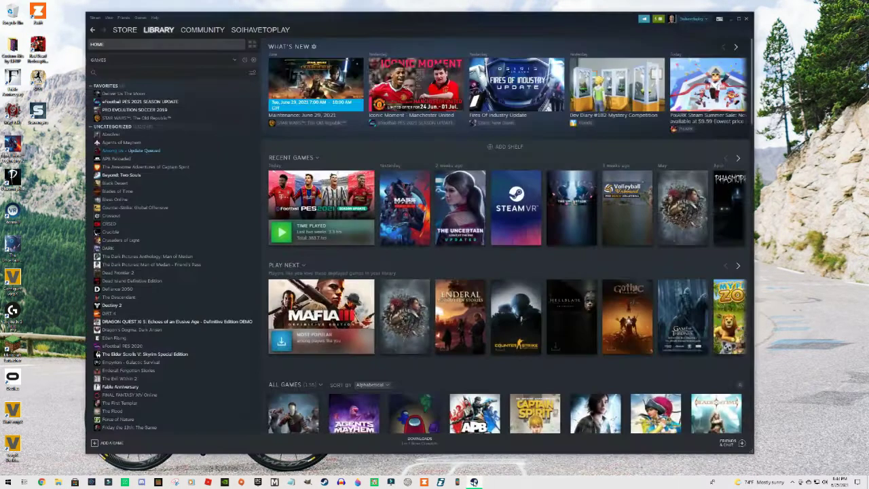
click(283, 233)
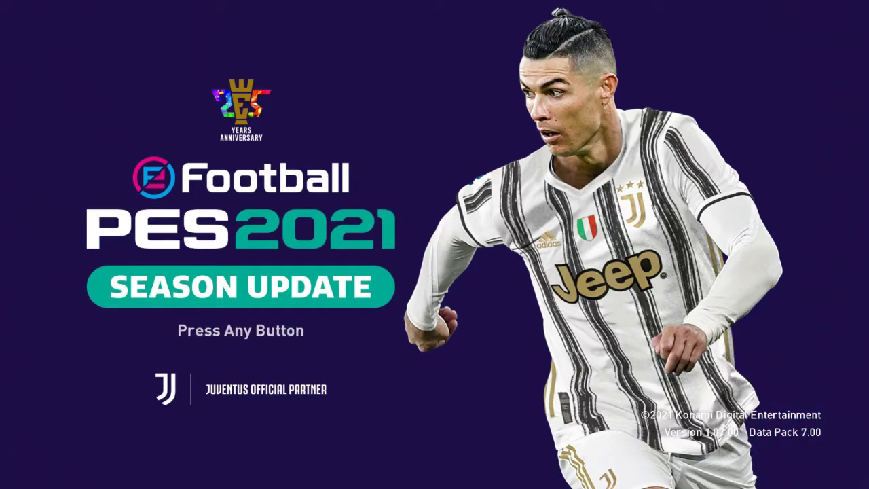
key(Return)
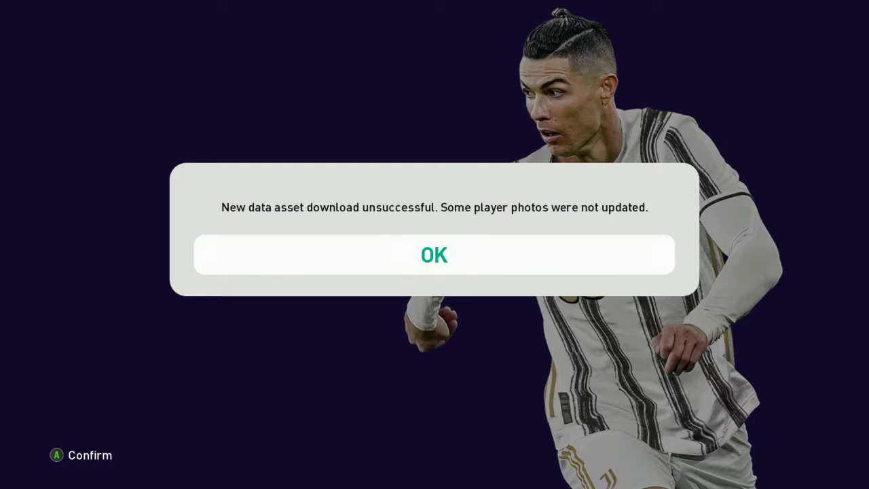
key(Return)
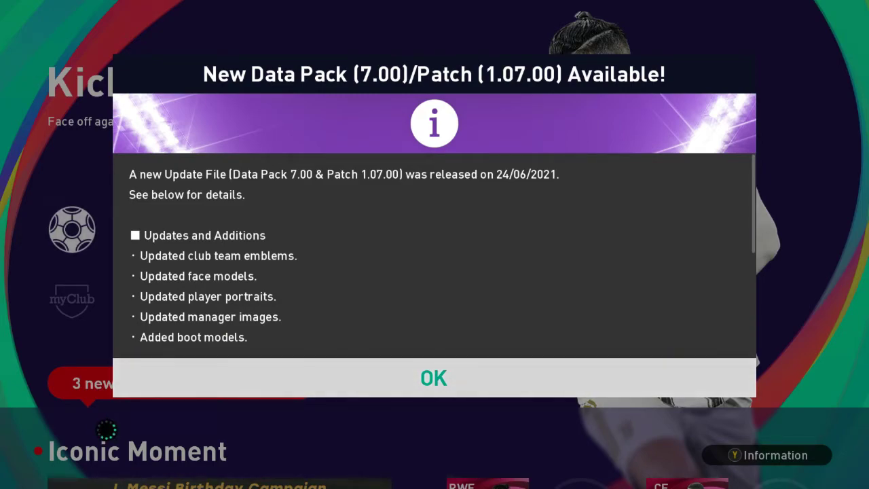
Read through the Data Pack 7.00 / Patch 1.07.00 announcement and dismiss it
scroll(435, 254, down, 1)
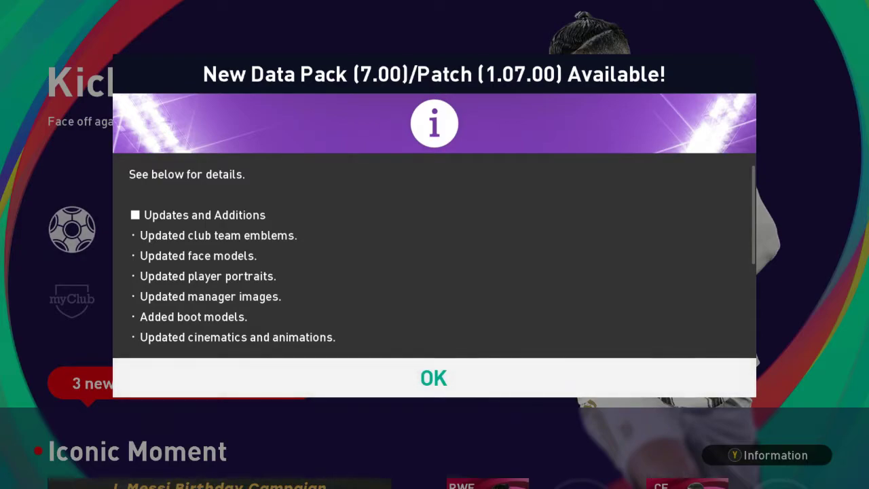
scroll(434, 258, down, 2)
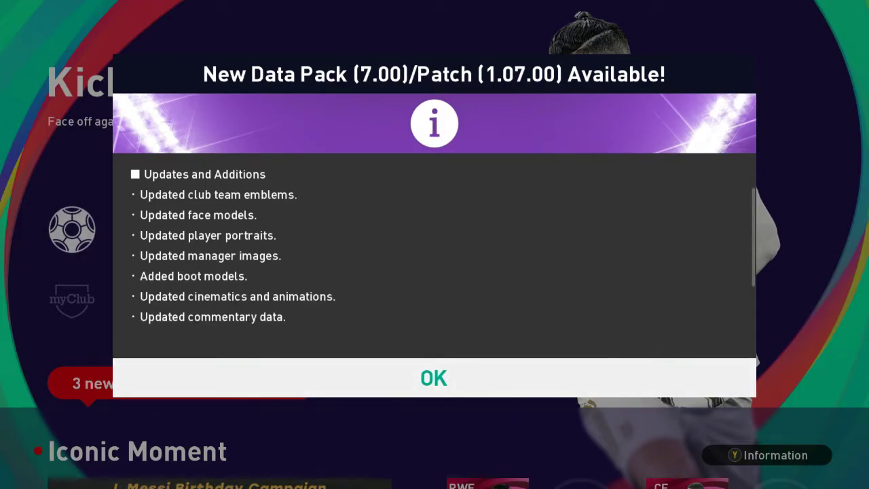
scroll(434, 259, down, 1)
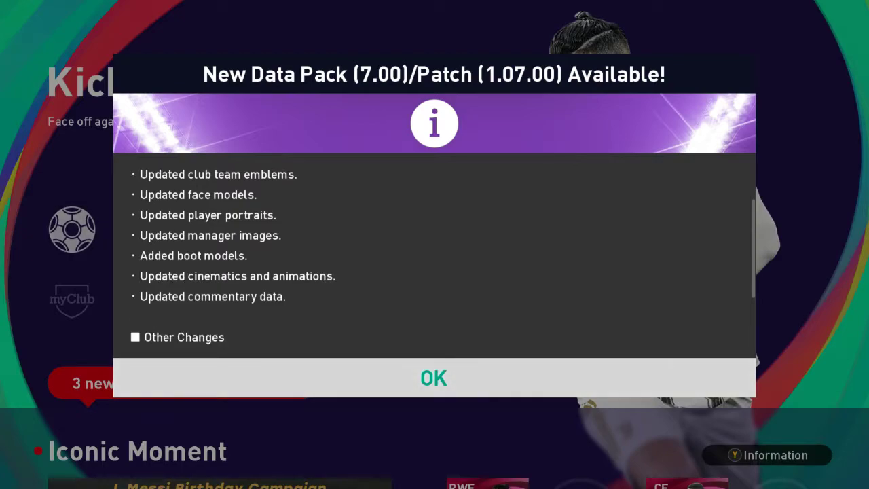
scroll(434, 258, down, 4)
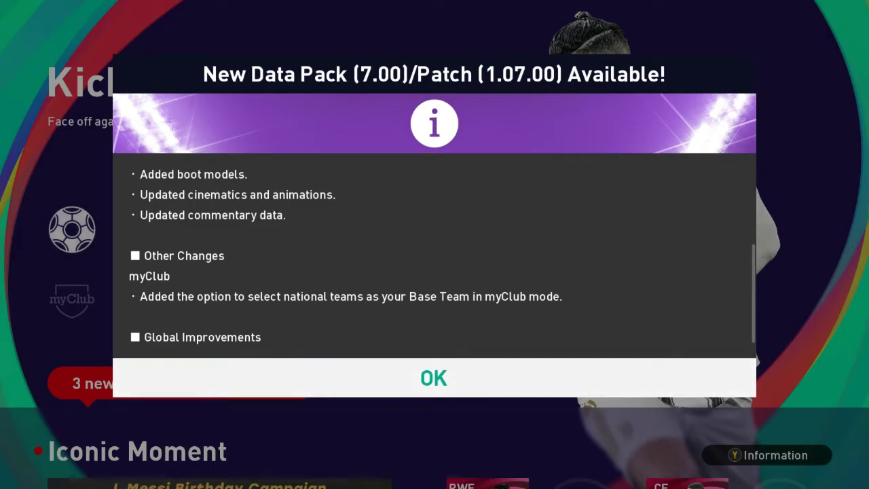
key(Return)
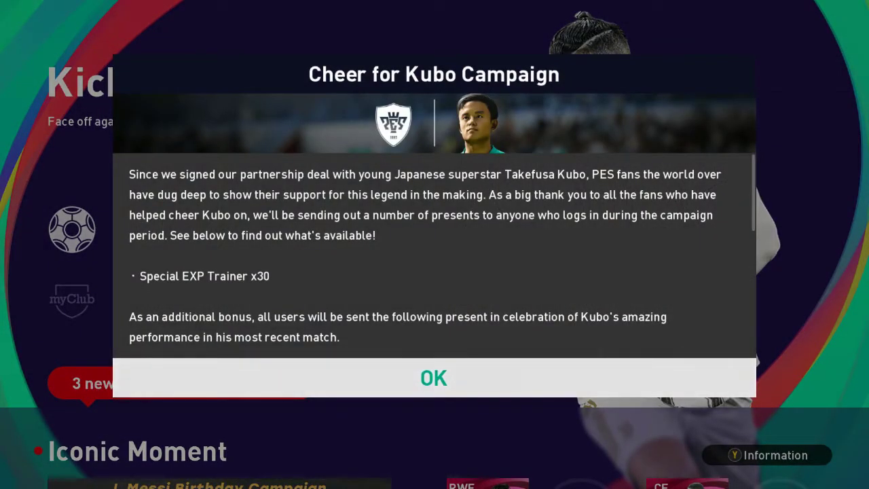
Dismiss the remaining campaign announcements and the weekly pick-up list to return to the main menu
key(Return)
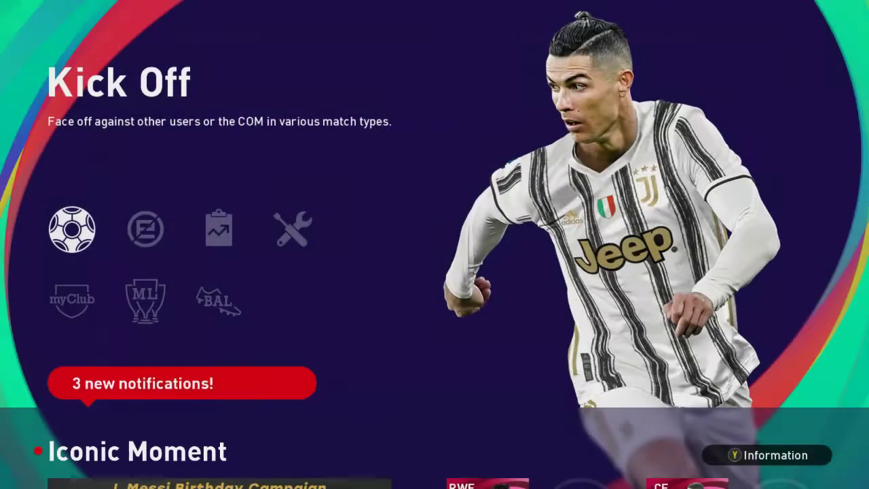
key(Return)
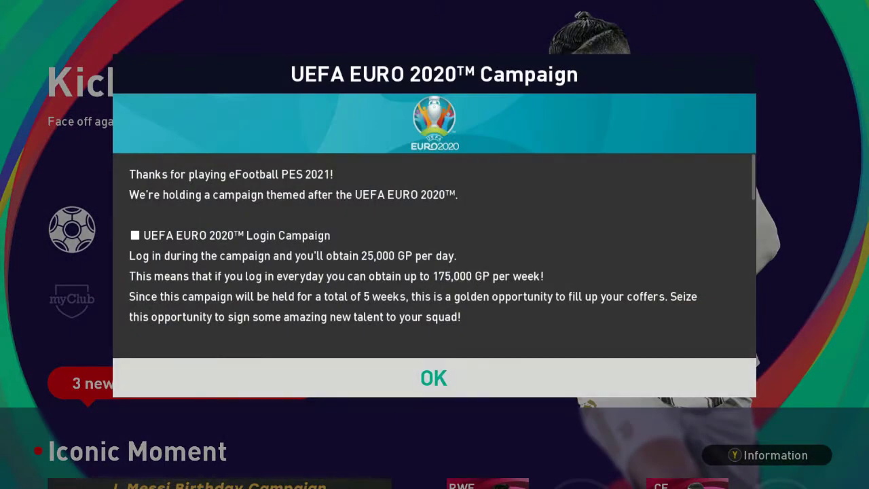
key(Return)
key(Return)
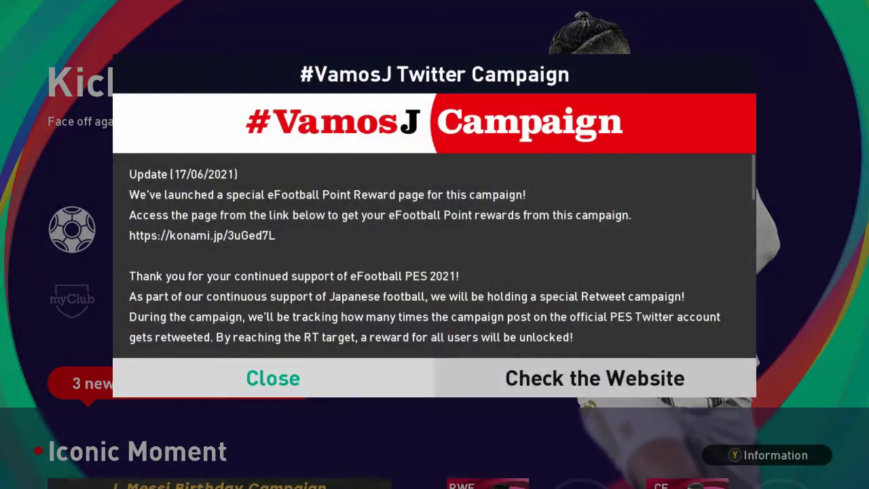
key(Return)
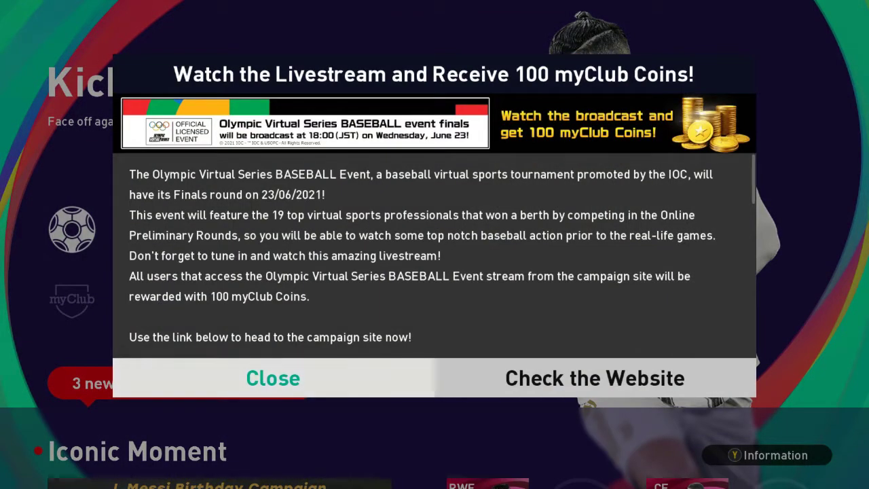
key(Return)
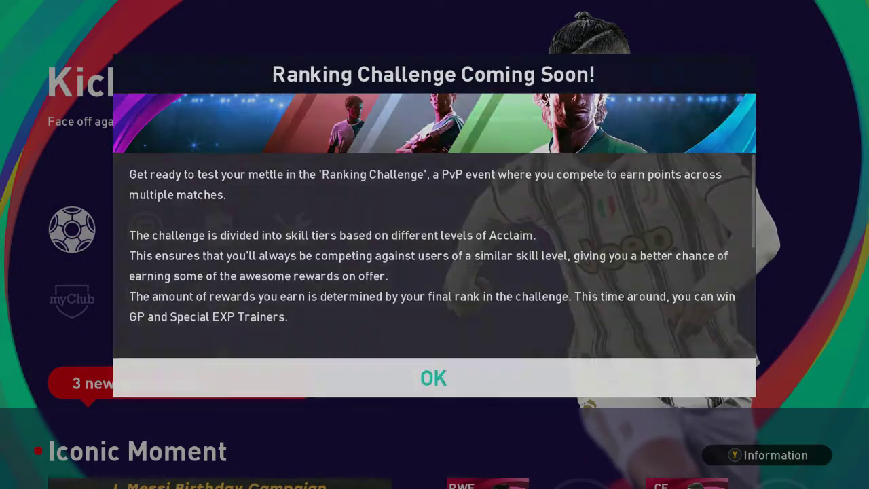
key(Return)
key(Return)
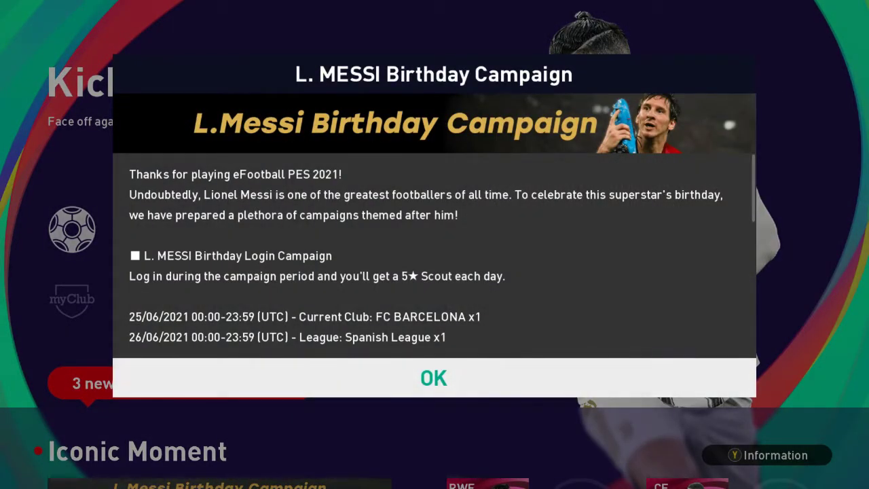
key(Return)
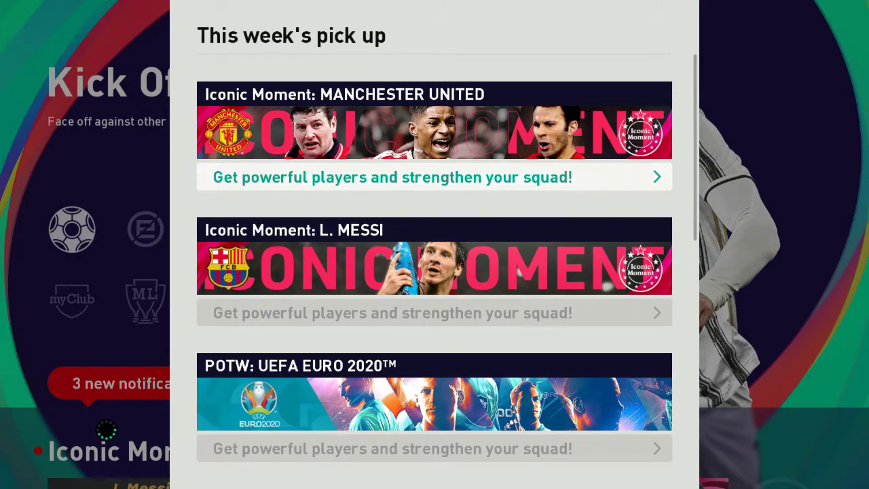
key(Return)
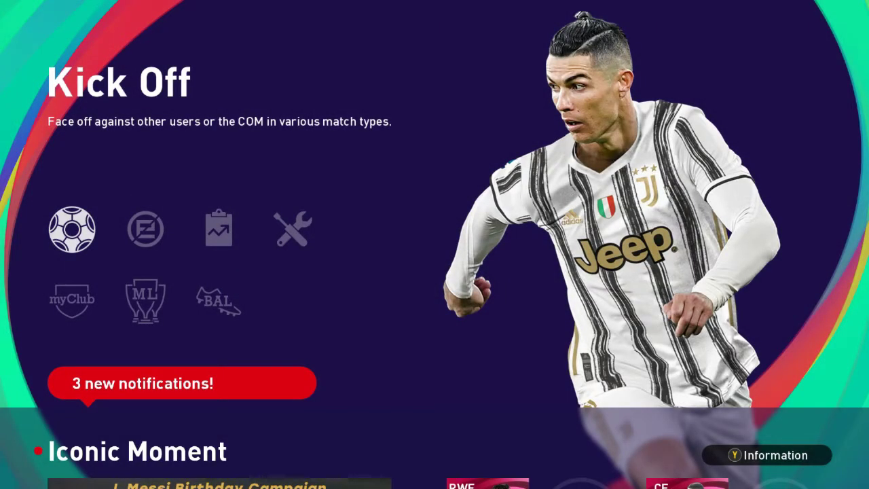
Enter Kick Off and proceed to the Home and Away team selection
key(Return)
key(Return)
key(Return)
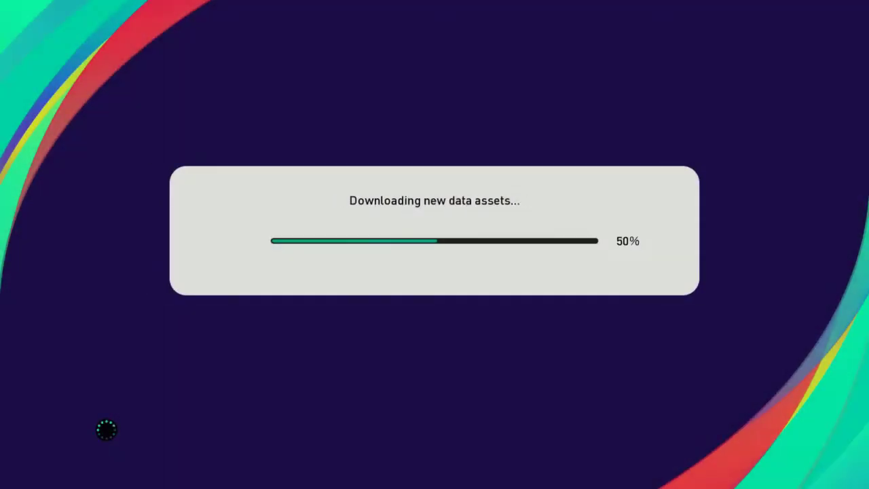
key(Return)
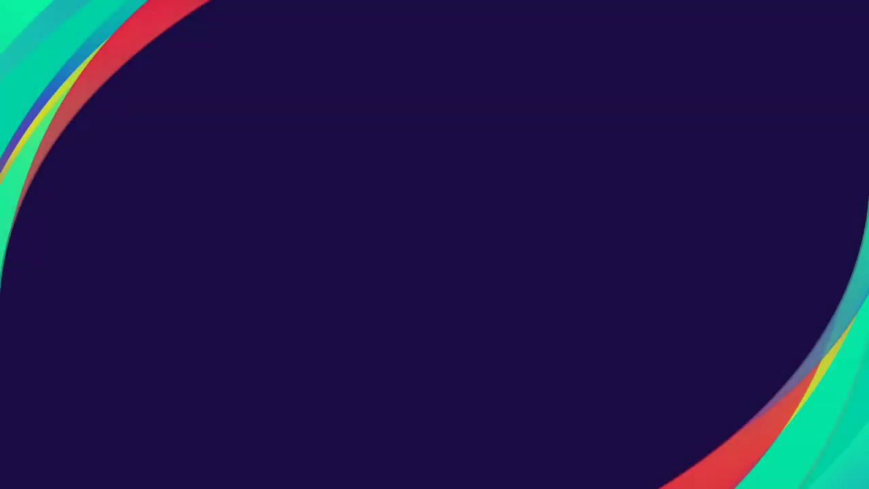
key(Return)
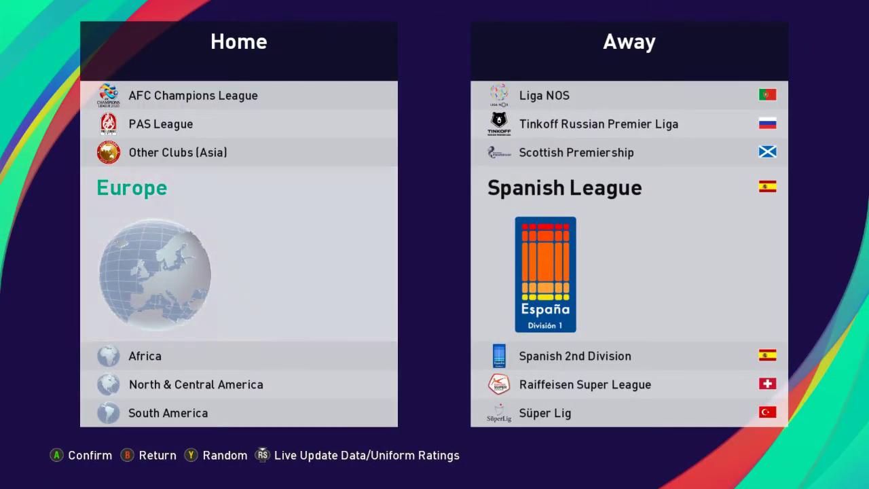
Look through the leagues offered for the Home team, back to English 2nd Division, and back out of the team selection
key(Up)
key(Up)
key(Up)
key(Up)
key(Up)
key(Up)
key(Up)
key(Up)
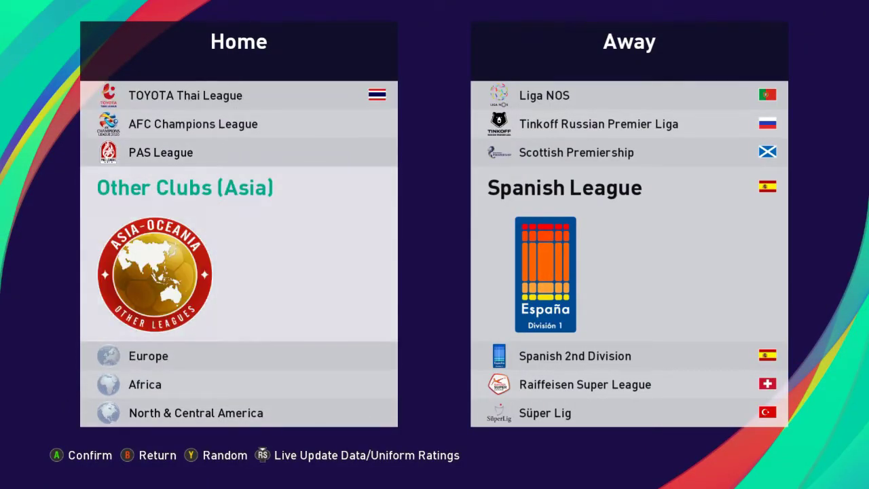
key(Up)
key(Up)
key(Up)
key(Up)
key(Up)
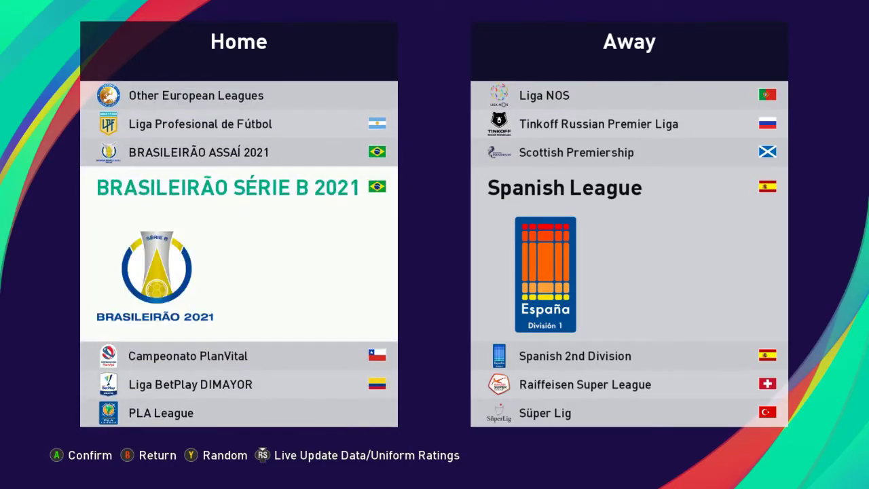
key(Up)
key(Up)
key(Up)
key(Up)
key(Up)
key(Up)
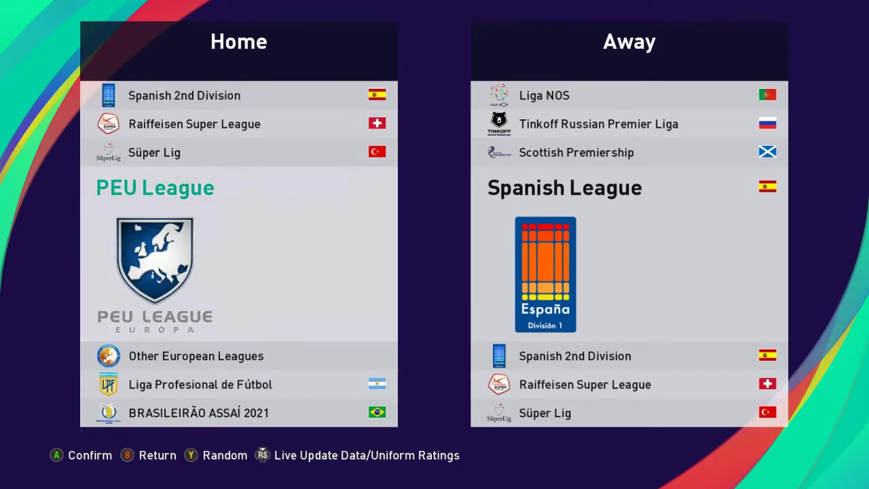
key(Up)
key(Up)
key(Up)
key(Up)
key(Up)
key(Up)
key(Up)
key(Up)
key(Up)
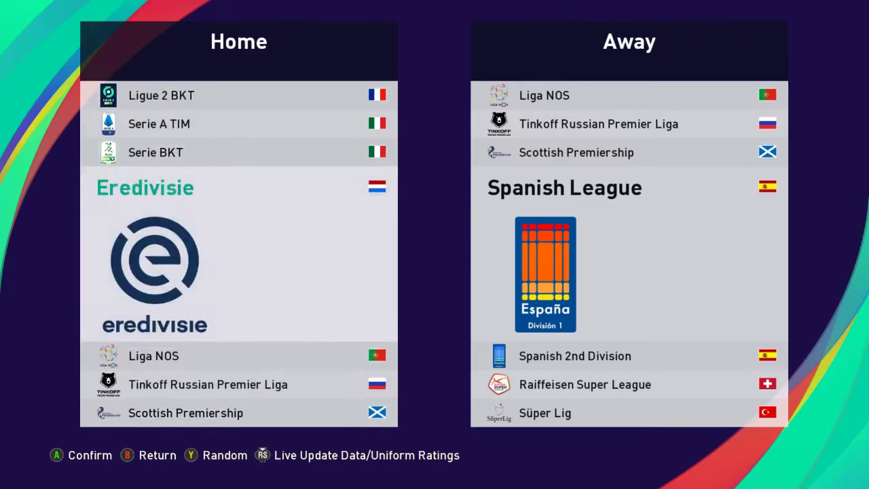
key(Down)
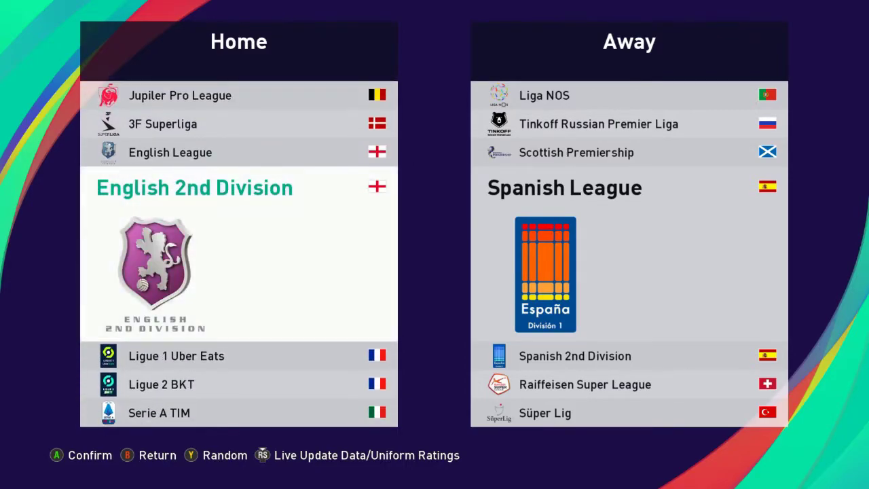
key(Return)
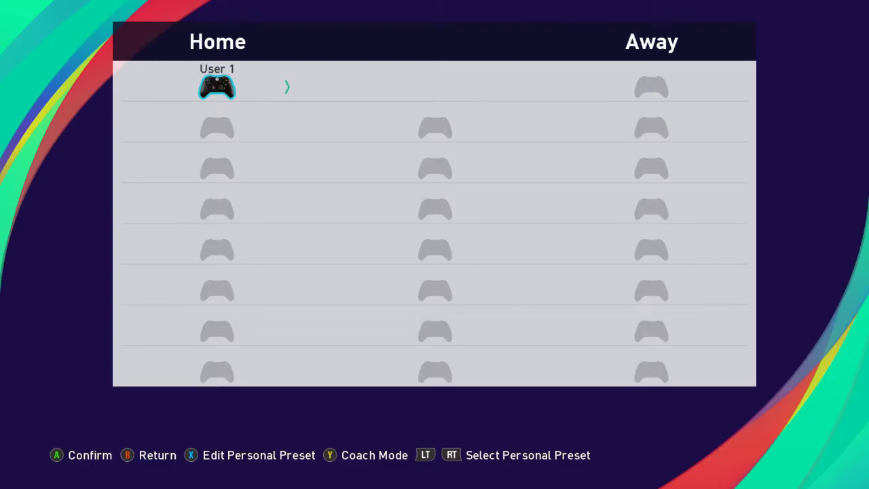
key(Return)
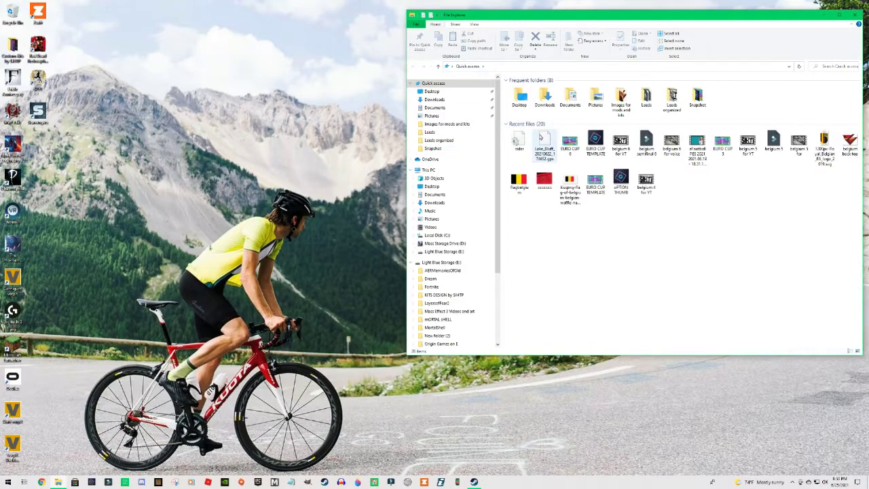
In File Explorer, go to SteamLibrary > steamapps > common > eFootball PES 2021 > Sider SP21 on drive D and open the sider configuration file
click(445, 243)
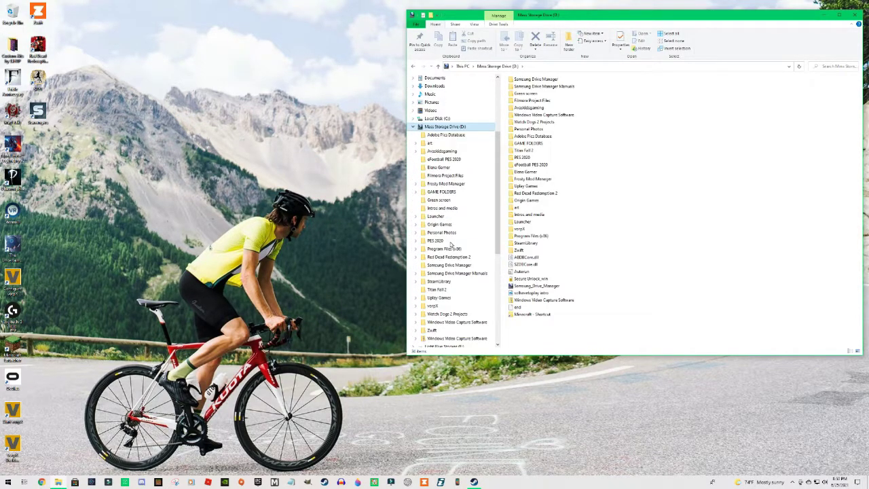
double_click(526, 243)
double_click(524, 79)
double_click(524, 88)
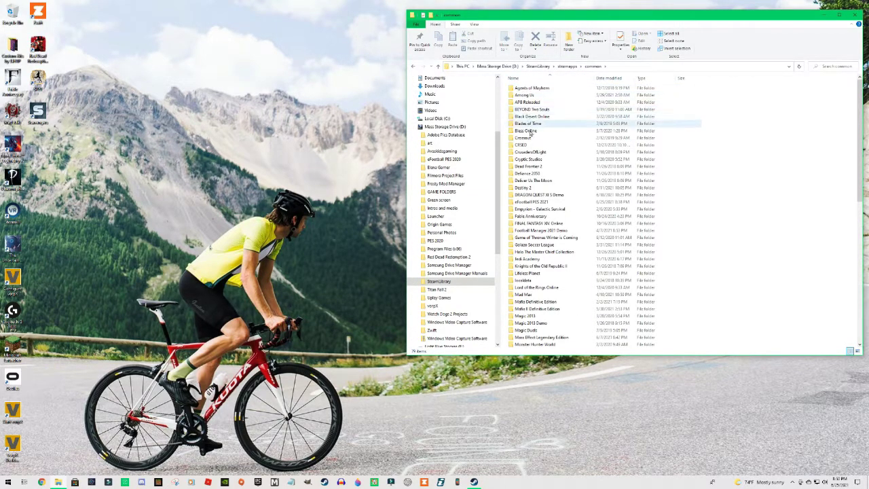
double_click(541, 202)
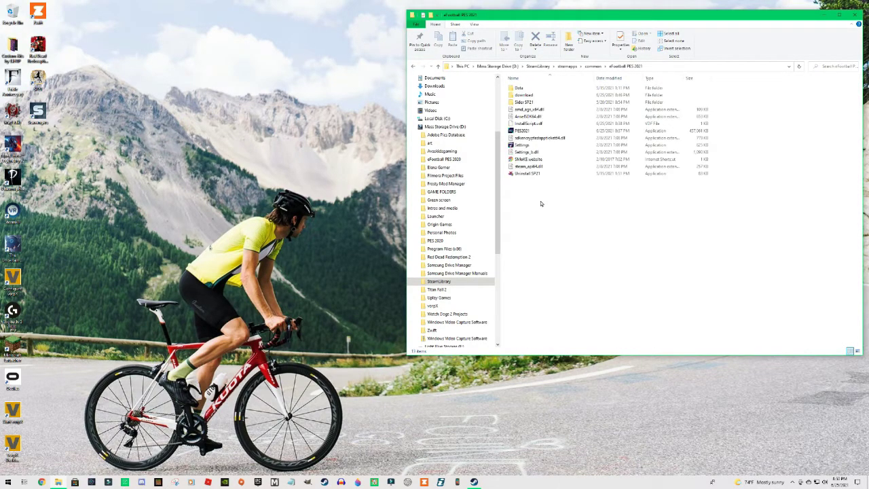
double_click(527, 102)
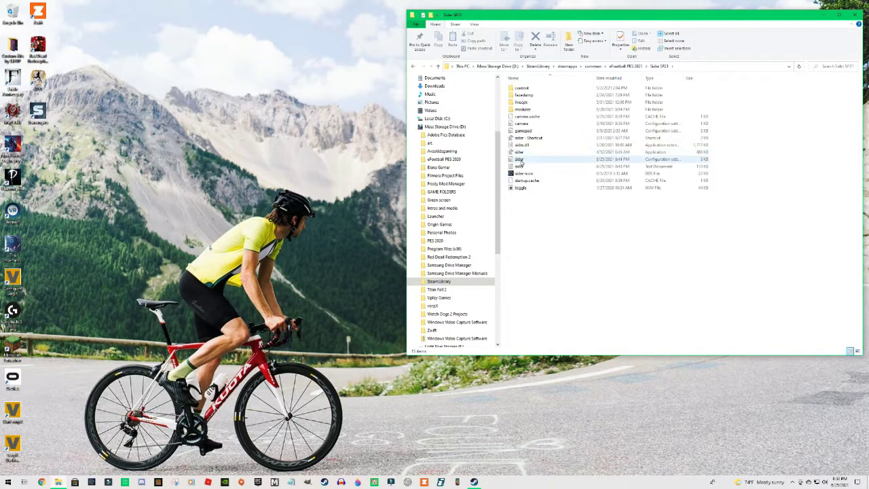
double_click(524, 160)
Re-enable the netblock.lua module by removing the semicolon before its line, save the Sider configuration and close the file
scroll(305, 275, down, 7)
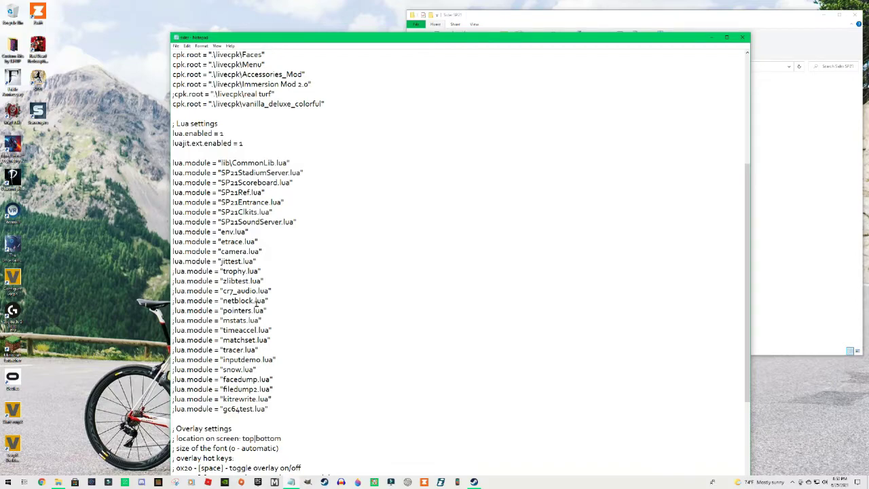
key(BackSpace)
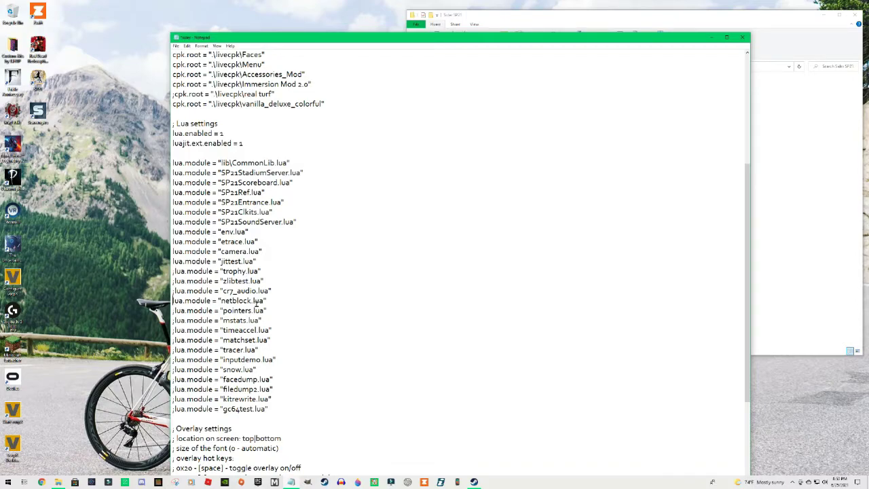
scroll(489, 200, down, 3)
scroll(488, 200, up, 7)
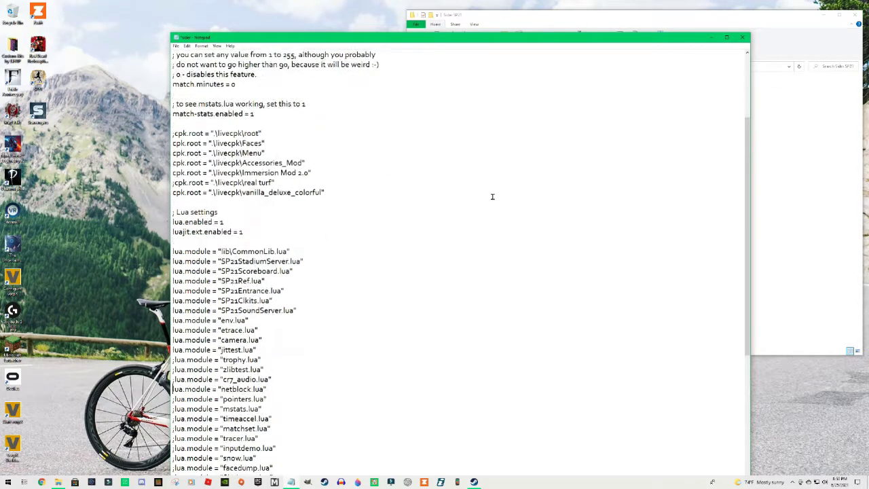
scroll(494, 194, up, 3)
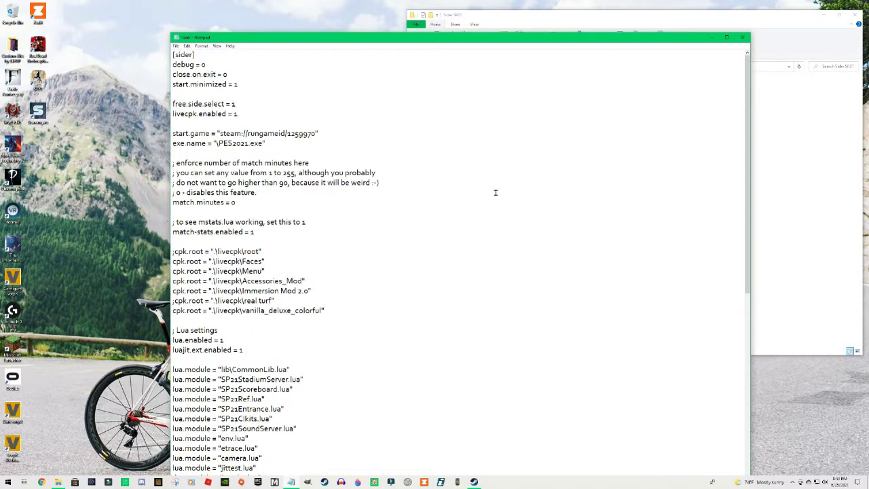
click(176, 45)
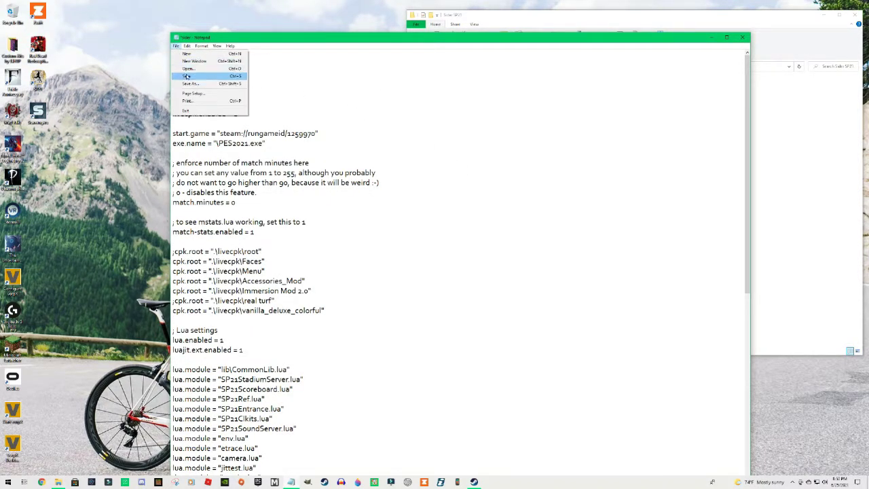
click(186, 76)
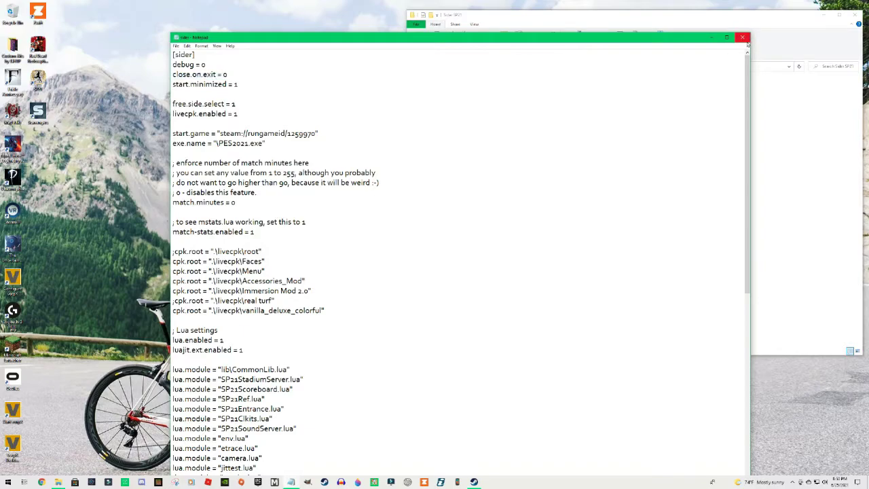
click(744, 38)
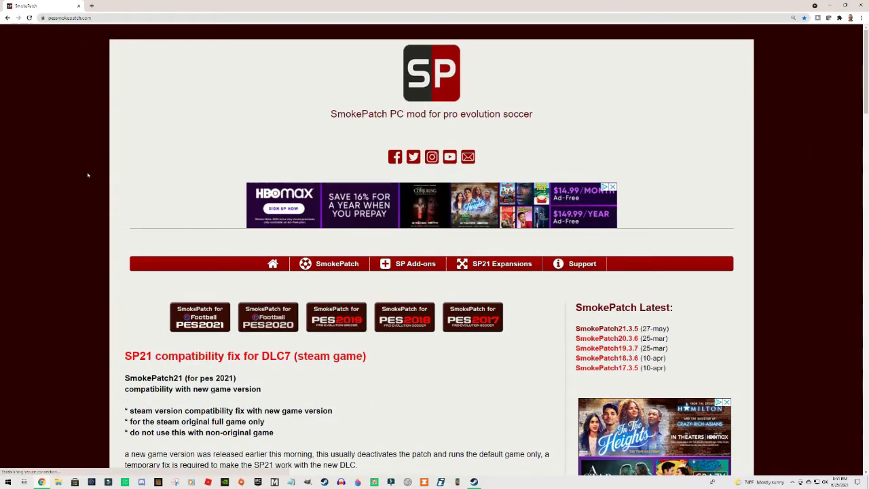
In Chrome, read the SmokePatch post on the SP21 compatibility fix for DLC7, open its full article and close the ad
scroll(87, 175, down, 1)
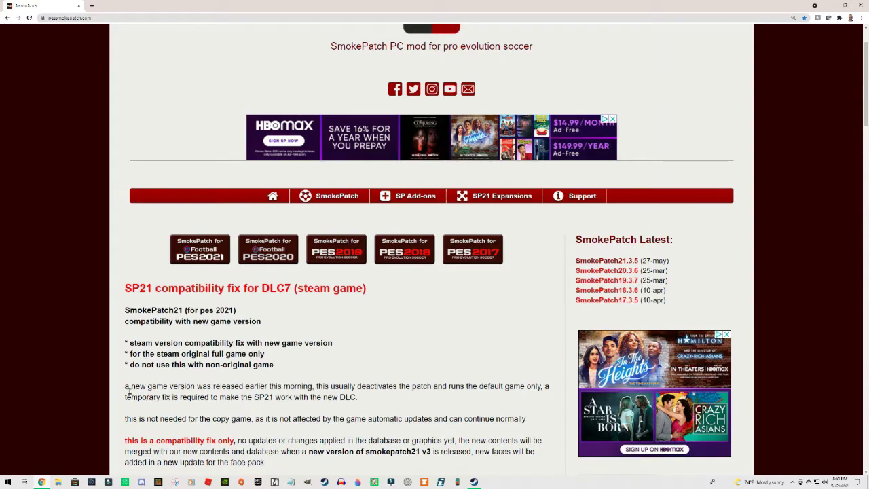
drag(125, 387, 362, 399)
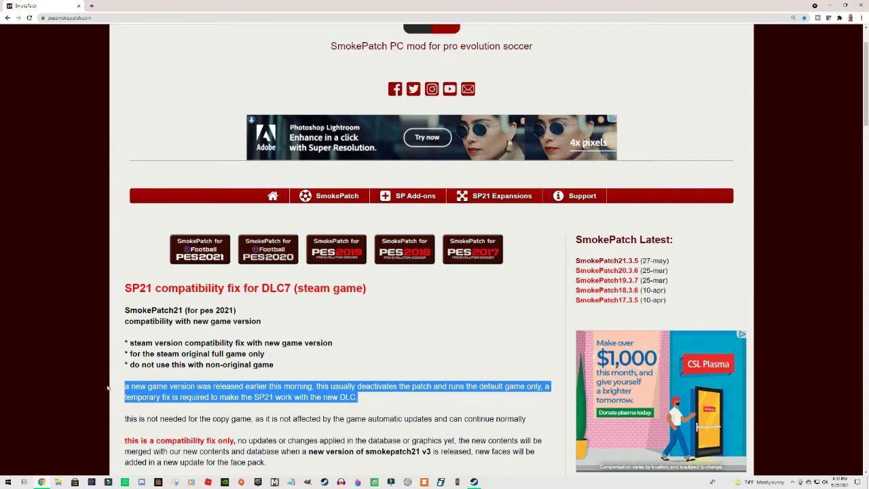
scroll(115, 384, down, 3)
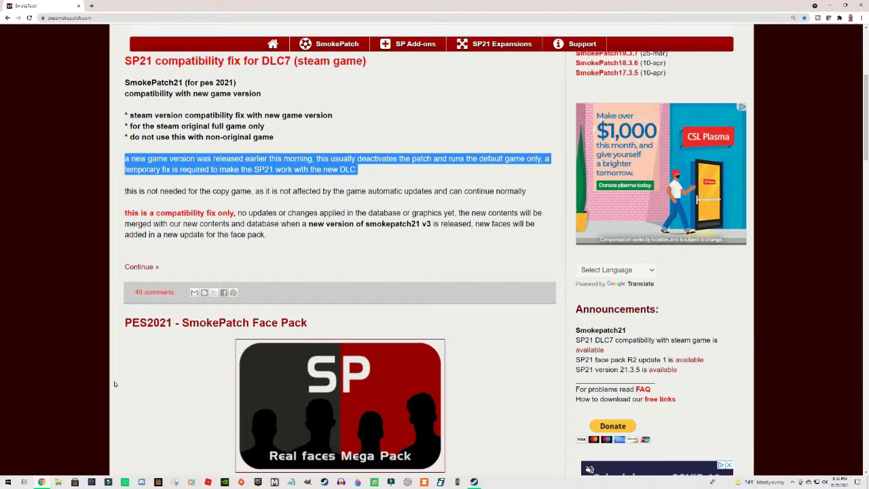
scroll(114, 384, down, 1)
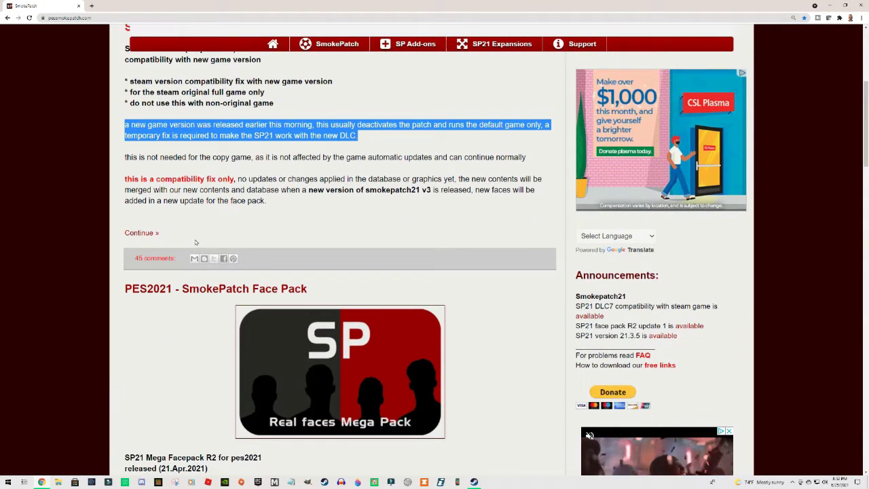
click(151, 235)
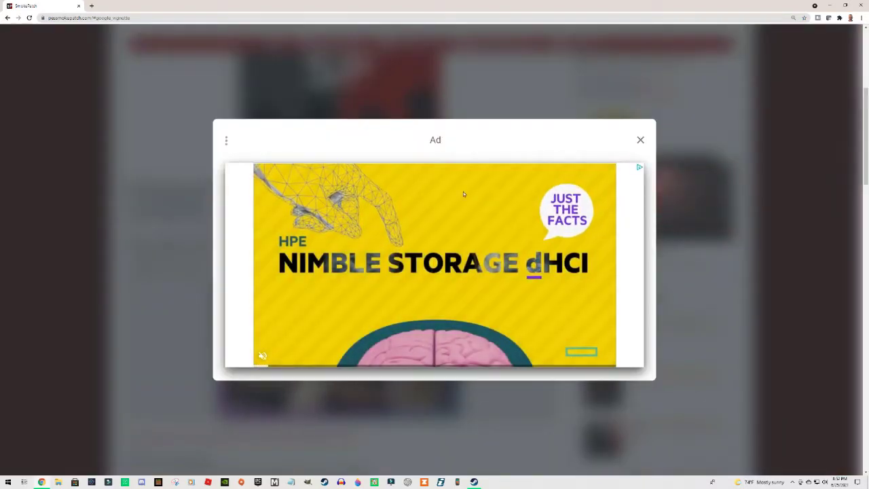
click(641, 140)
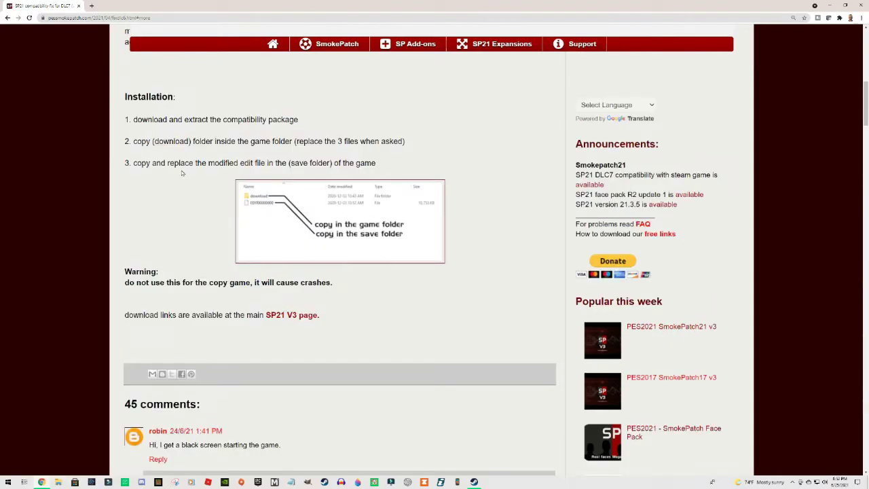
Read the compatibility fix's installation steps and enlarge the picture showing where the download folder and EDIT file go
scroll(182, 173, up, 5)
scroll(182, 173, up, 1)
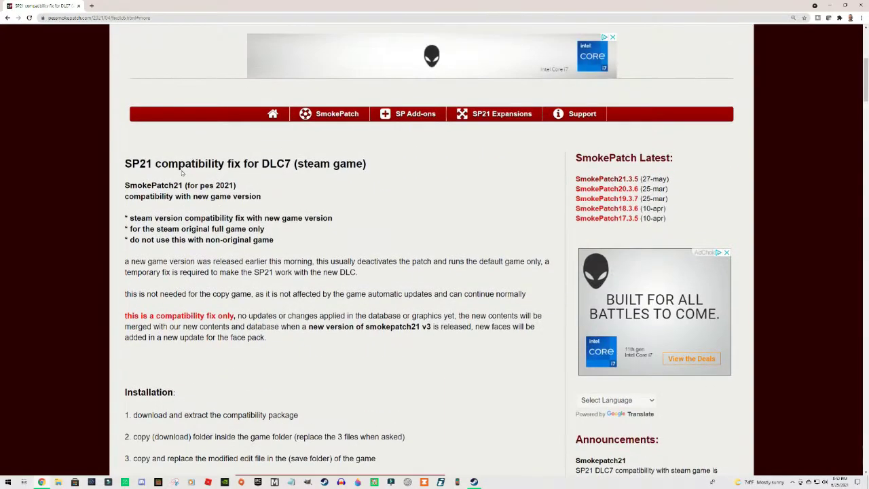
scroll(182, 174, down, 3)
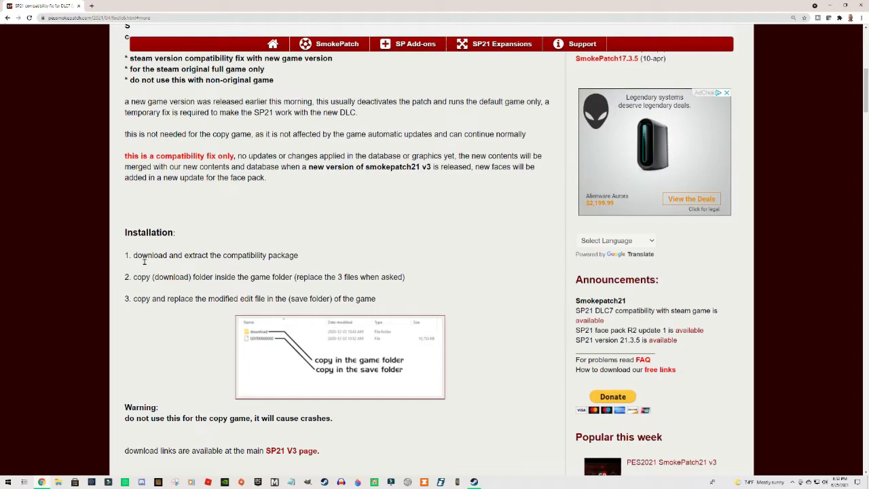
drag(134, 256, 301, 258)
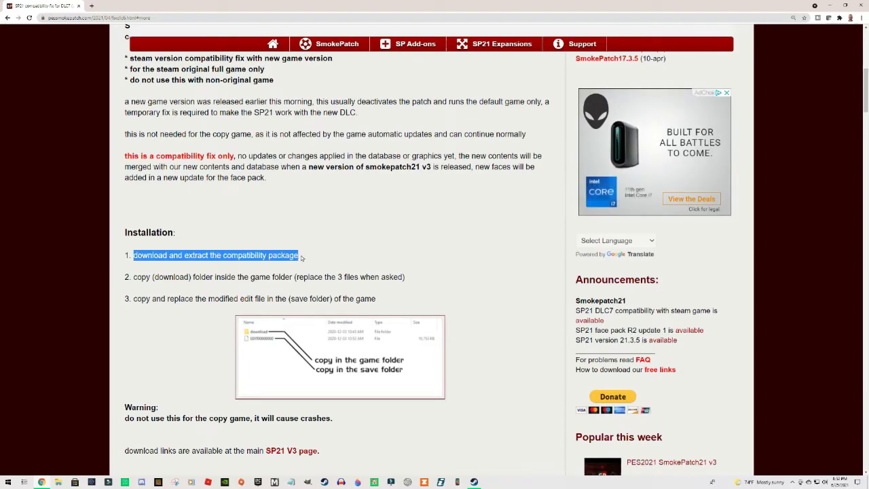
drag(135, 279, 408, 284)
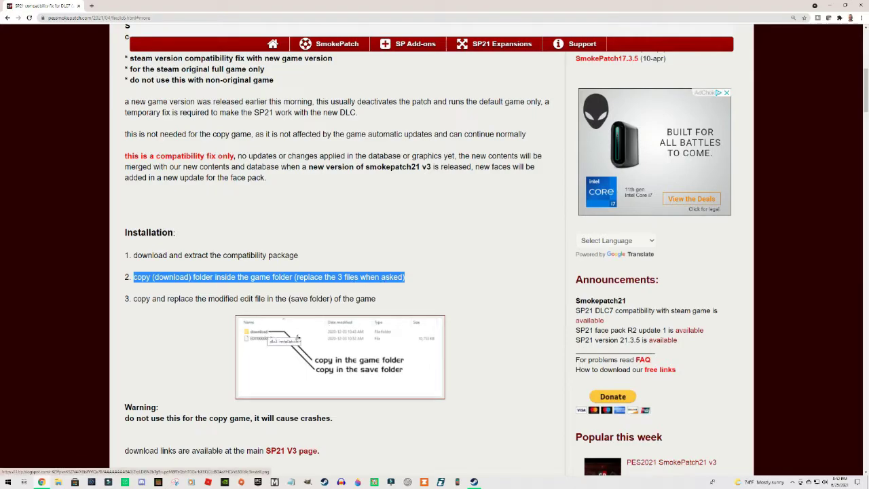
click(340, 355)
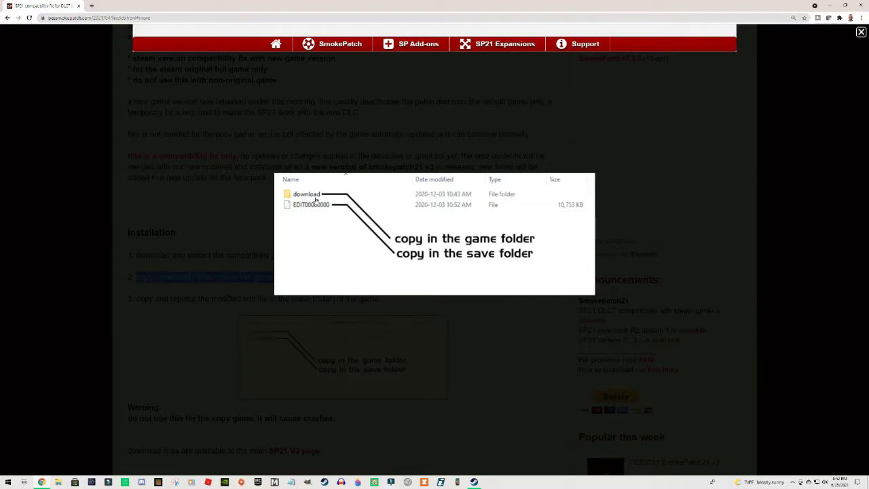
click(196, 154)
scroll(137, 313, down, 3)
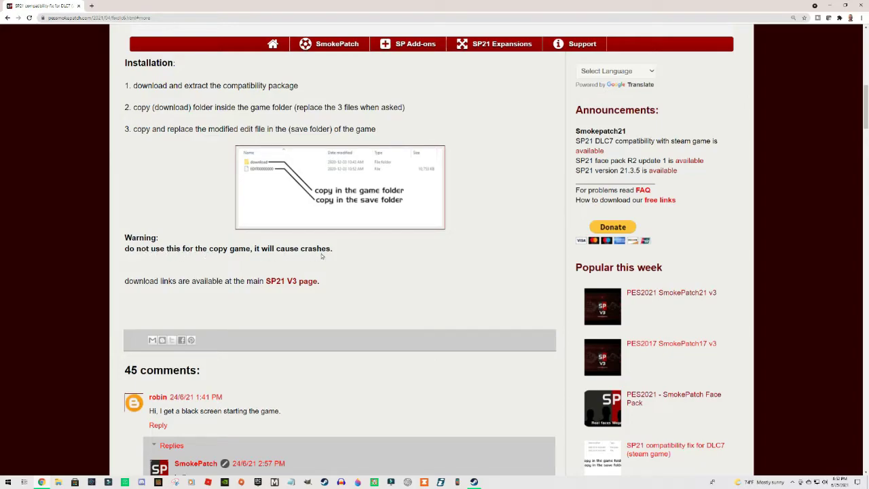
Open the SP21 V3 page, expand its download links and follow the MediaFire link for steam game compatibility with DLC7
click(292, 282)
scroll(199, 240, down, 15)
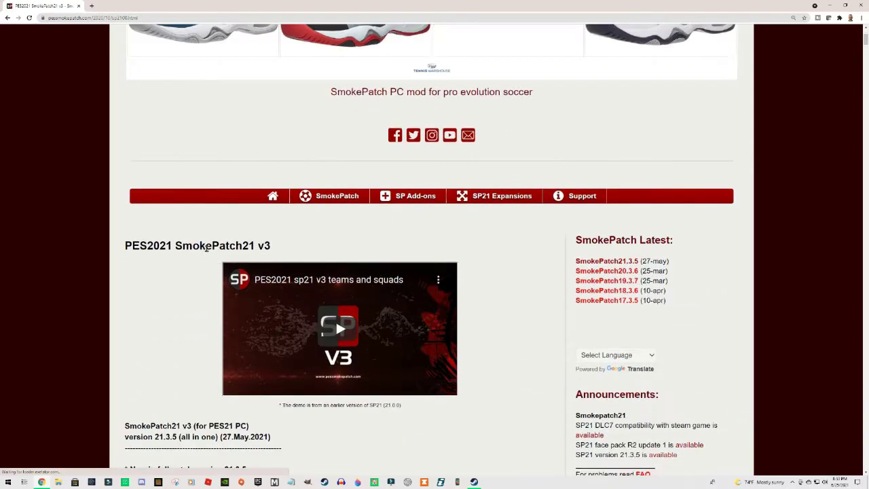
scroll(207, 252, down, 8)
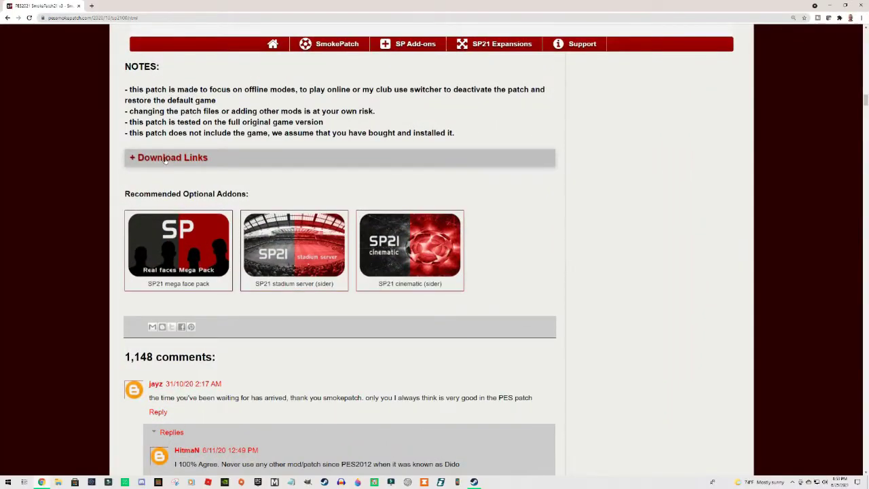
click(165, 157)
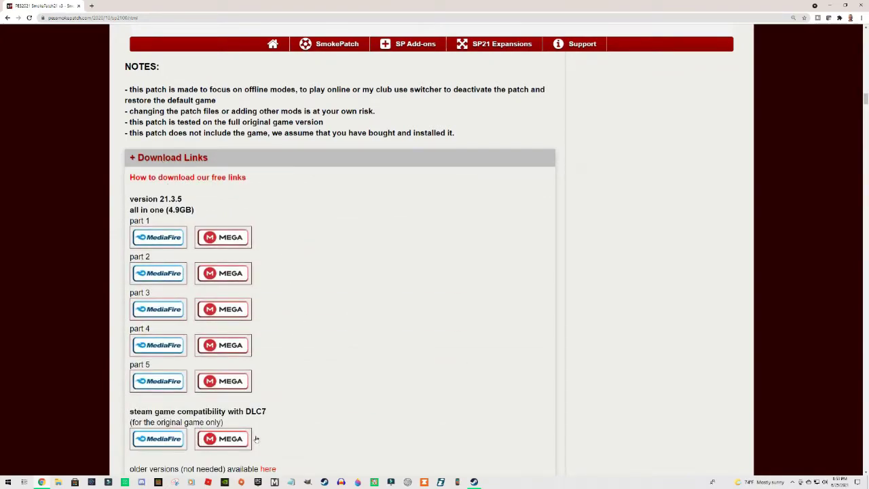
scroll(336, 358, down, 1)
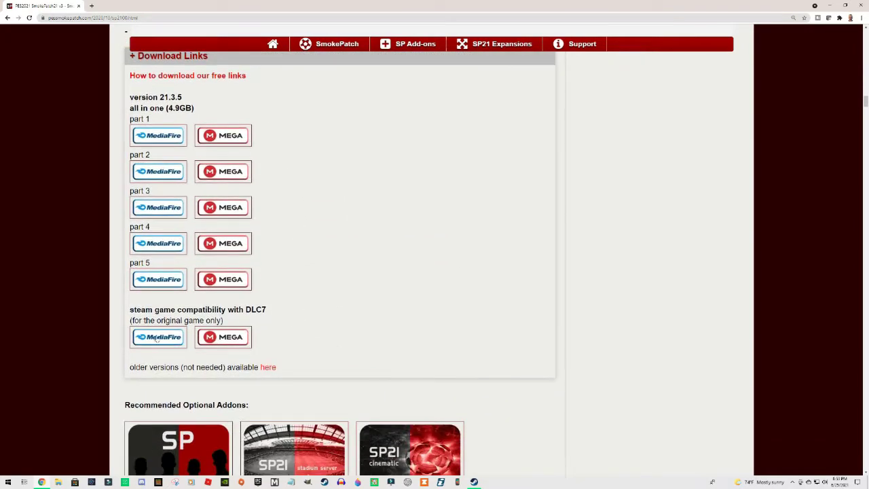
click(162, 338)
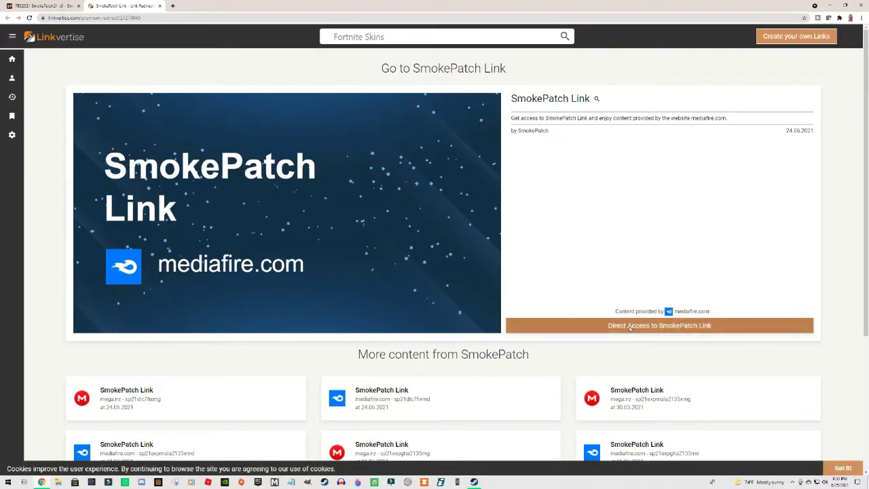
Follow the direct link to MediaFire and download the SP2135_DLC7_compatibility archive into the Downloads folder
click(631, 326)
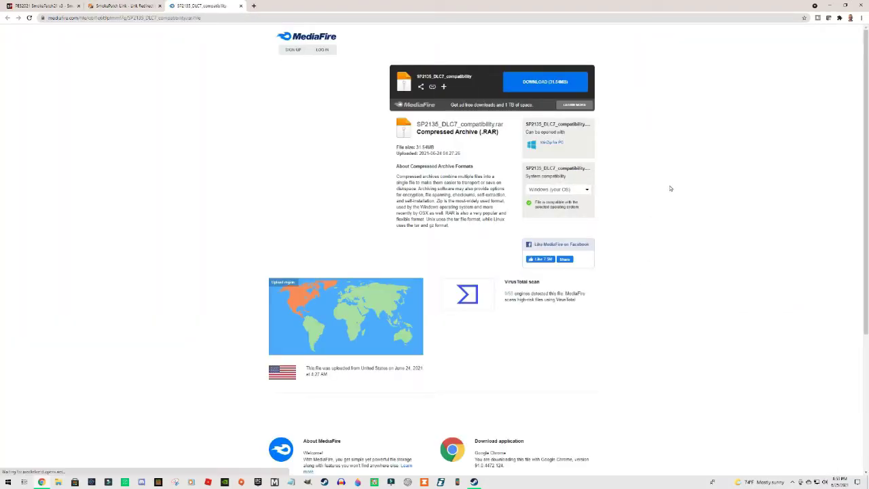
click(544, 82)
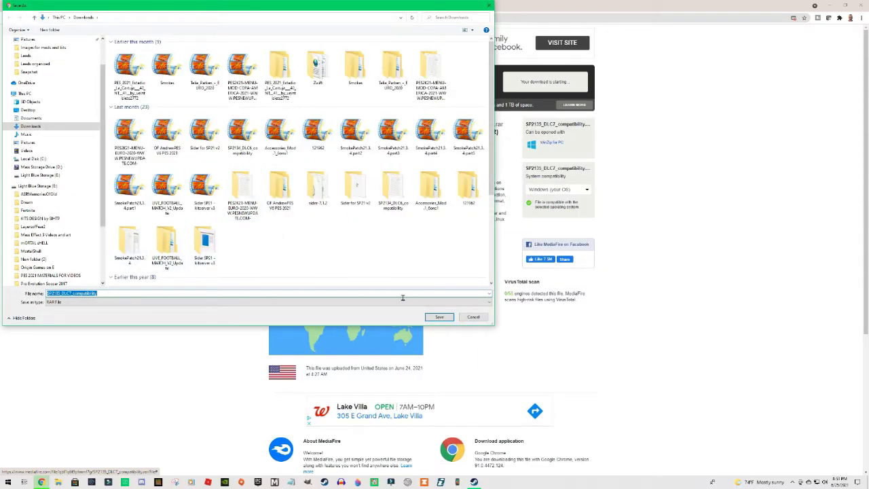
click(438, 318)
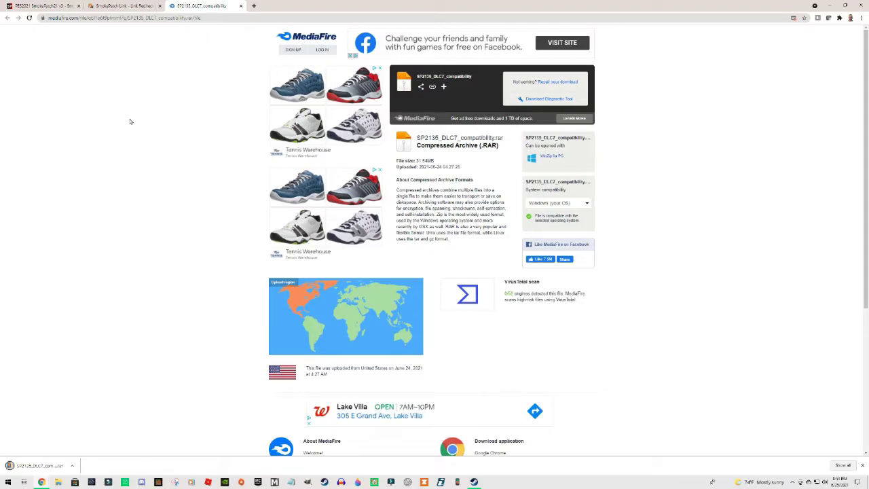
Close the MediaFire, Linkvertise and SmokePatch pages, dismissing the link rating prompt and the leftover advertising window
click(241, 6)
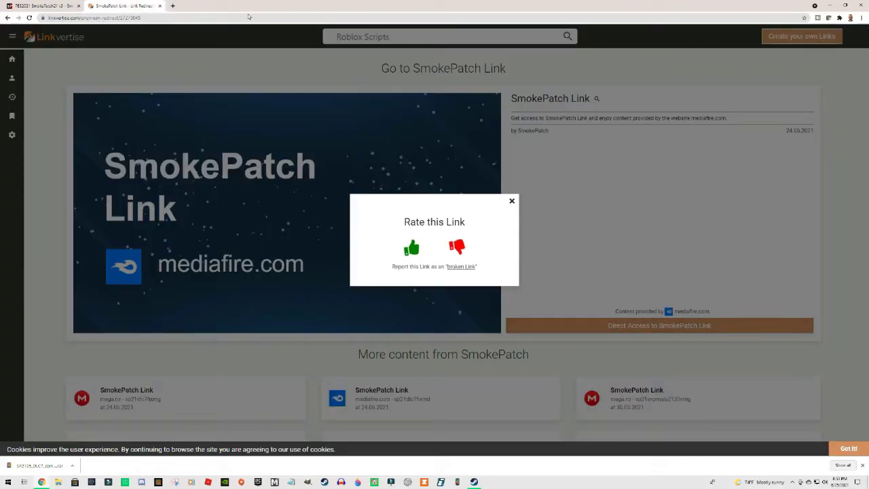
click(512, 201)
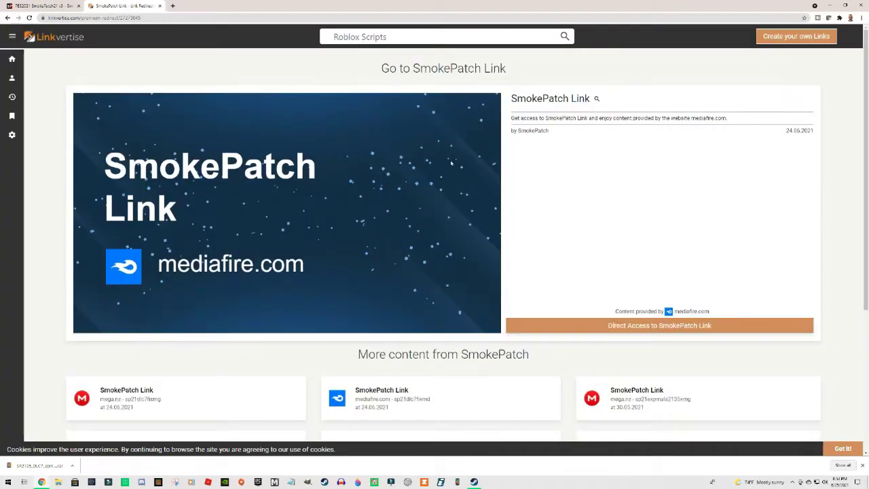
click(160, 6)
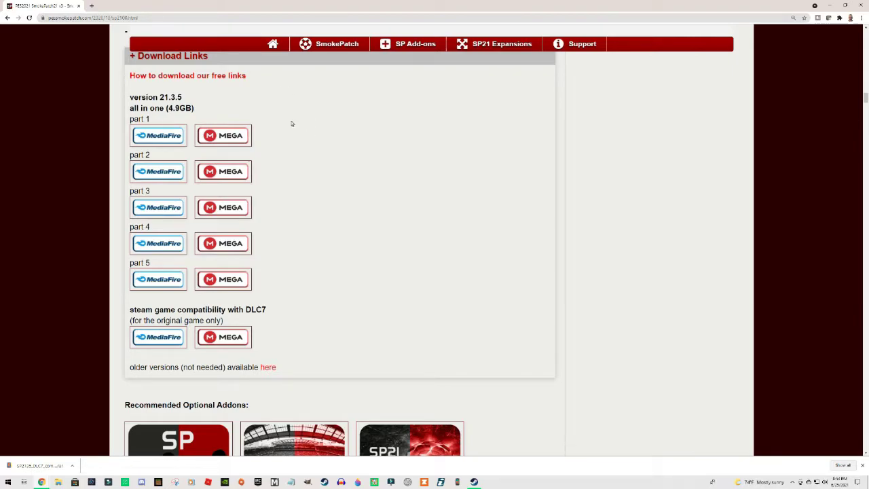
click(79, 6)
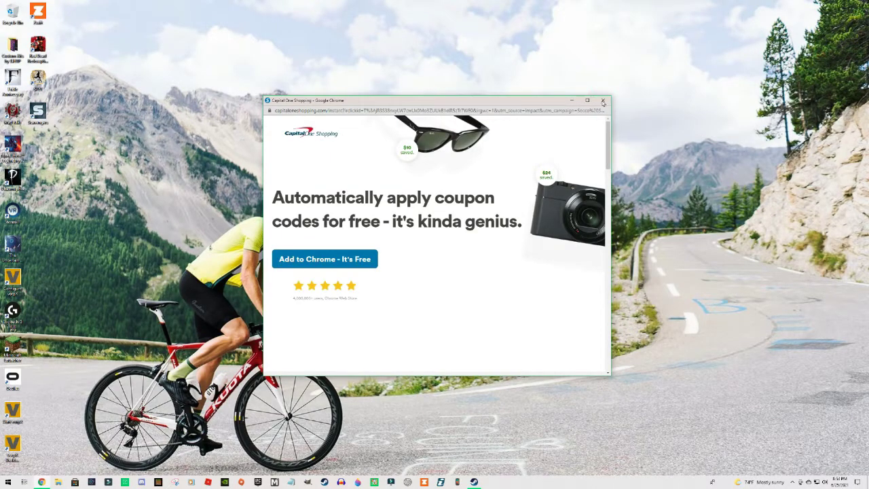
click(602, 100)
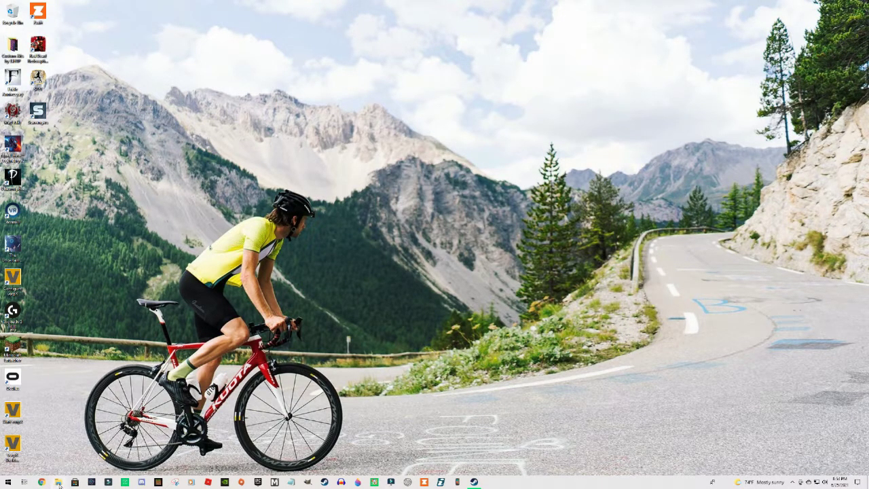
In File Explorer, extract the SP2135_DLC7_compatibility archive from Downloads into its own folder with 7-Zip
click(59, 483)
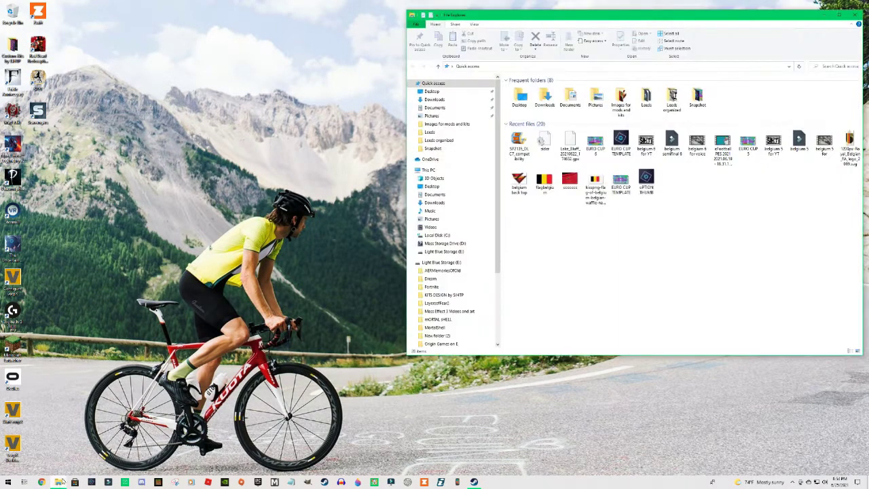
click(434, 100)
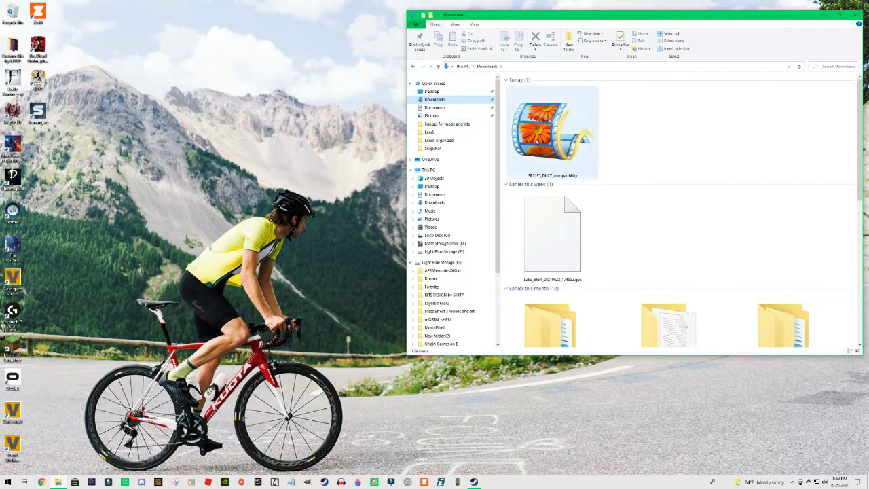
right_click(549, 130)
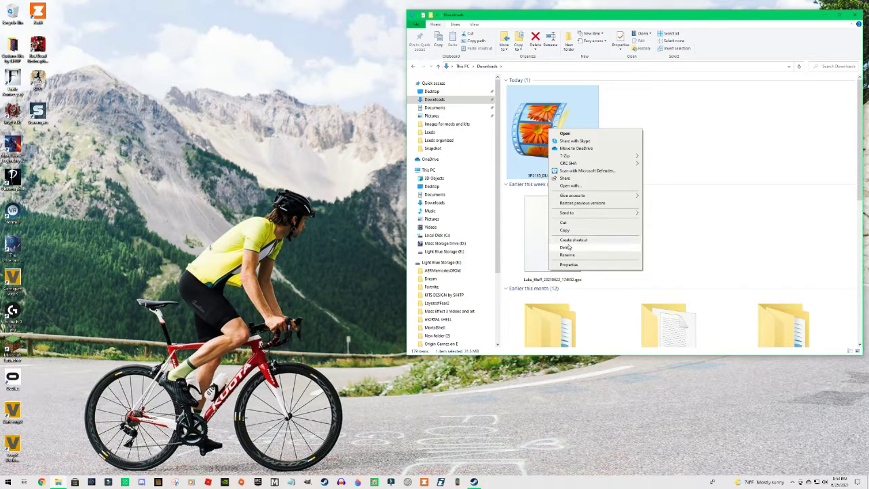
mouse_move(576, 158)
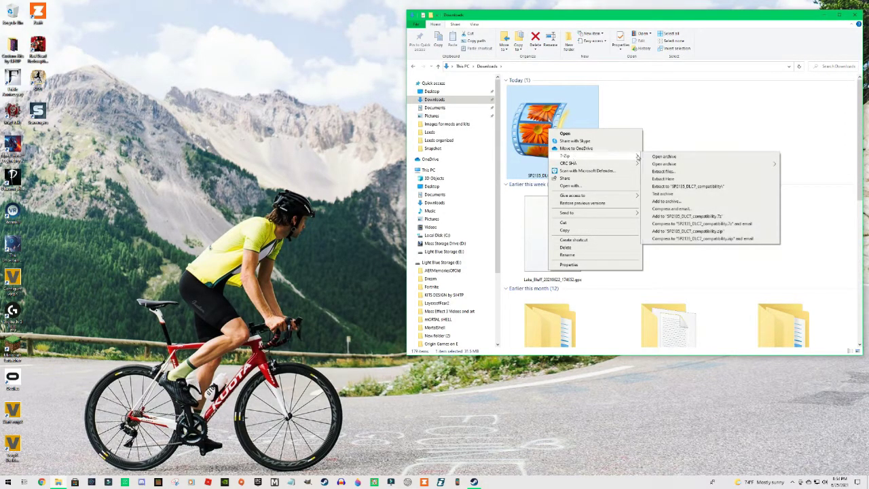
click(687, 186)
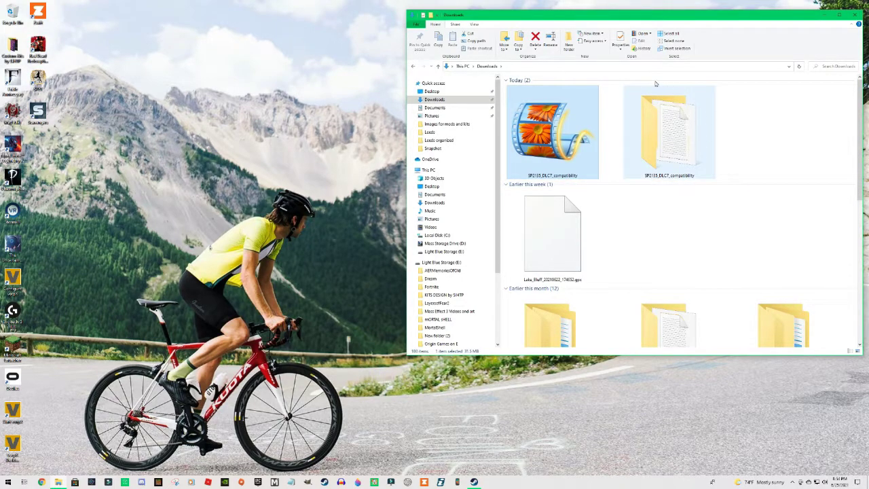
Inspect the download and edit file subfolders of the extracted folder and read the copy instructions in the installation text file
double_click(651, 136)
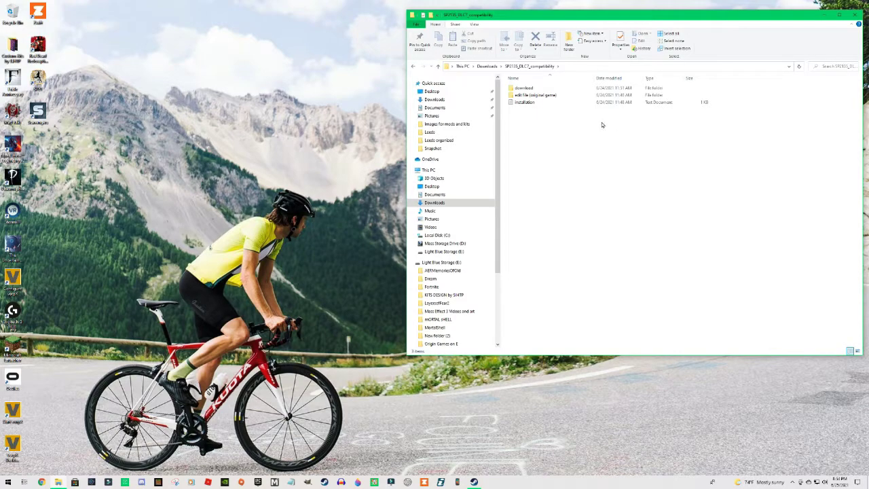
double_click(530, 90)
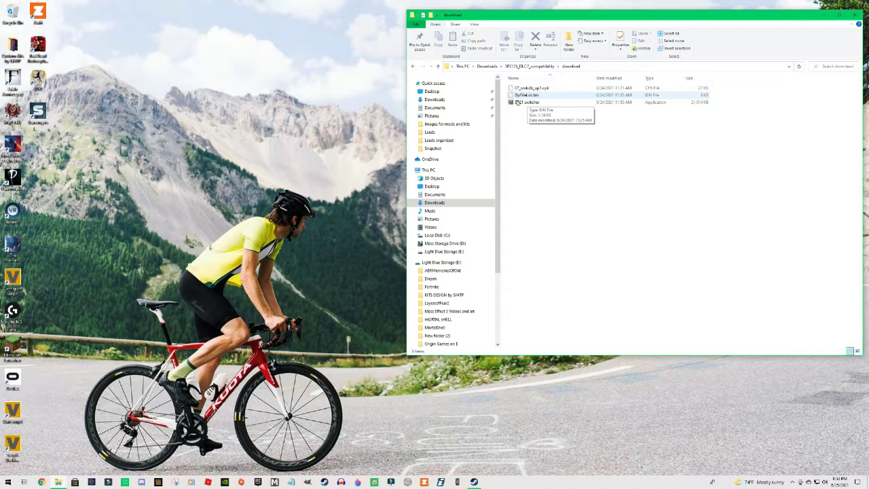
click(439, 66)
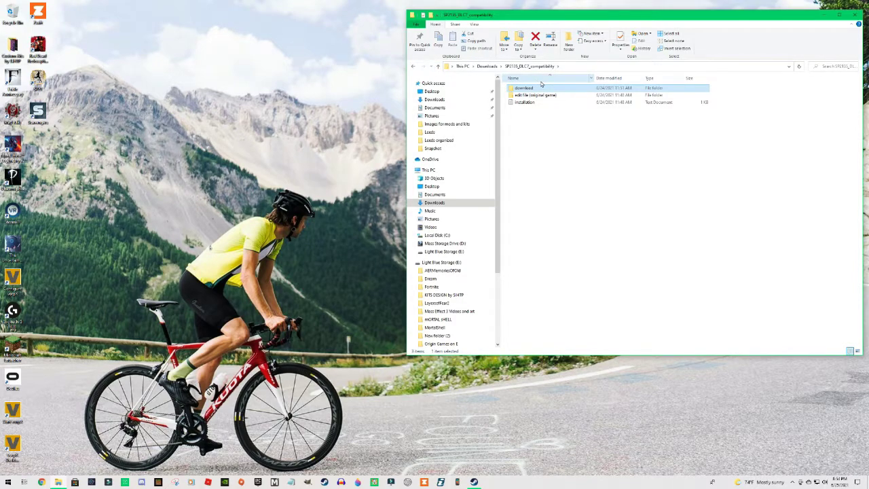
double_click(521, 96)
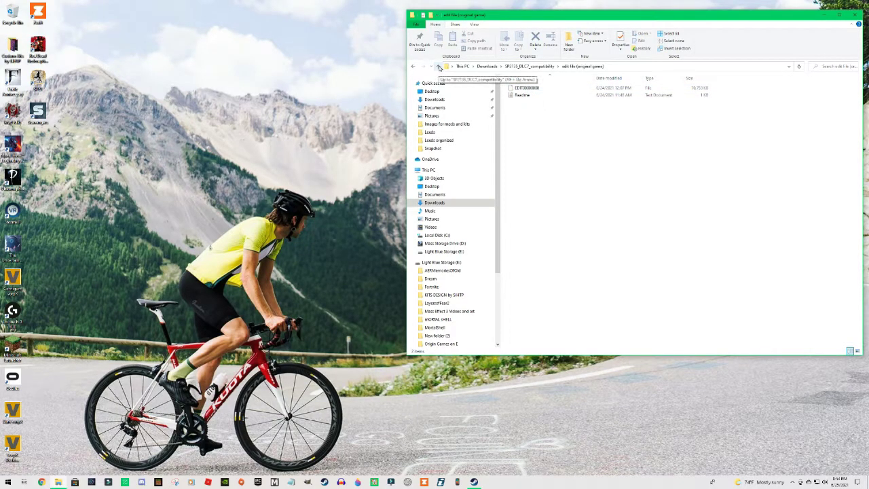
click(439, 66)
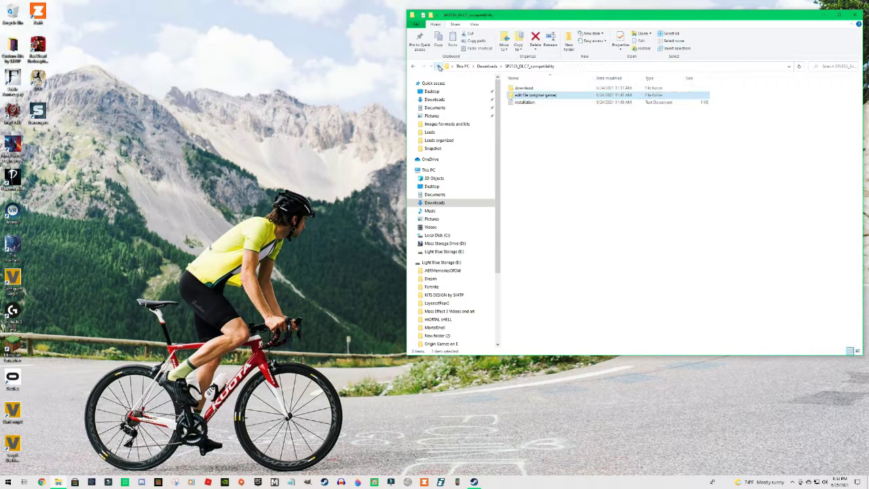
double_click(524, 103)
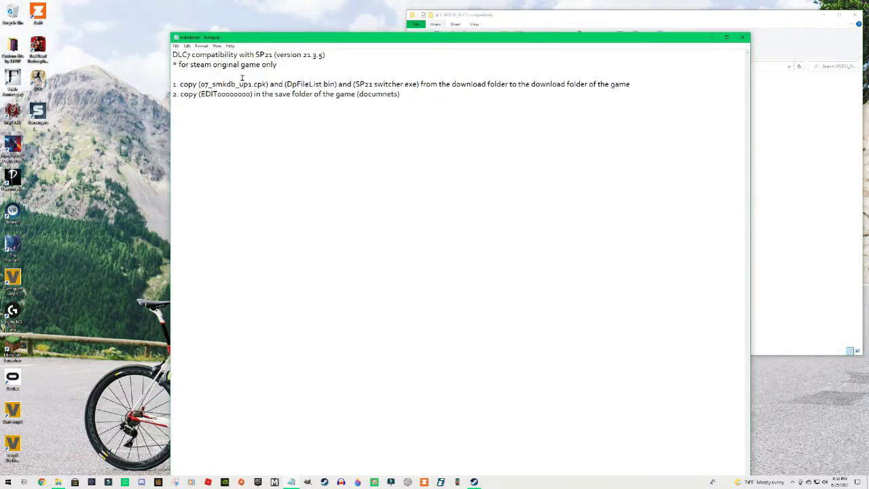
drag(180, 86, 640, 90)
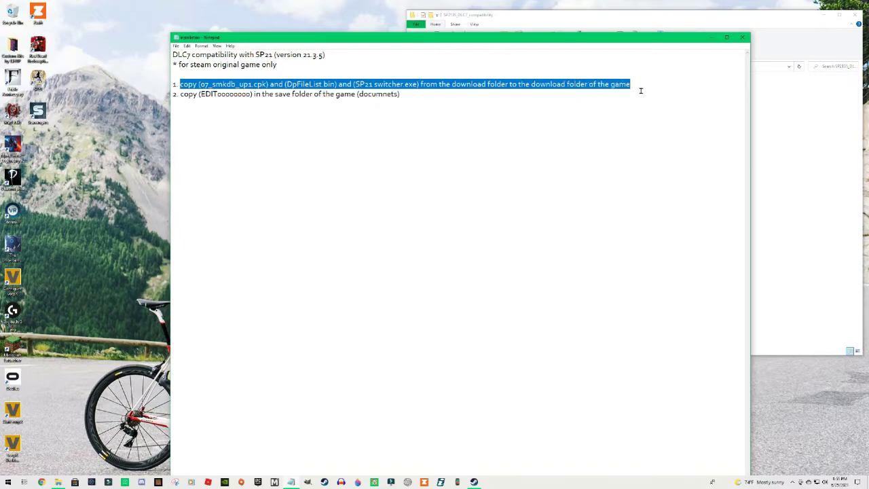
click(743, 37)
Copy 07_smkdb_up1.cpk, DpFileList.bin and SP21 switcher from the extracted download subfolder
double_click(525, 91)
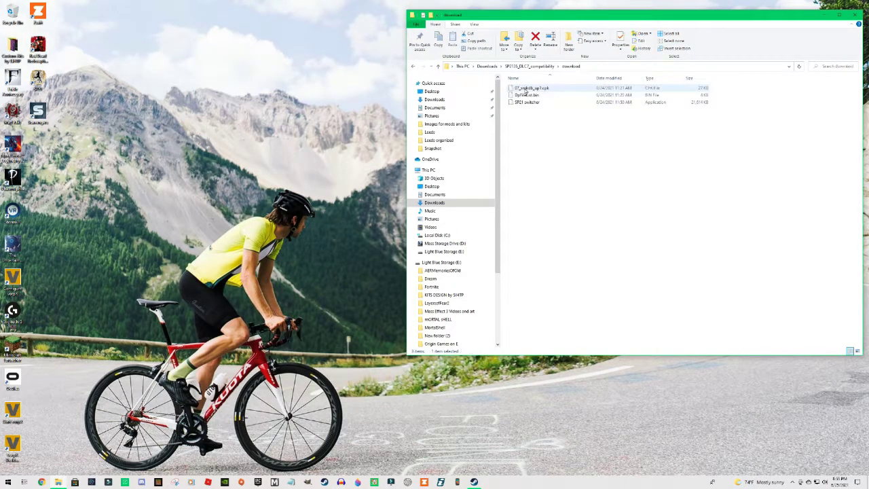
click(543, 90)
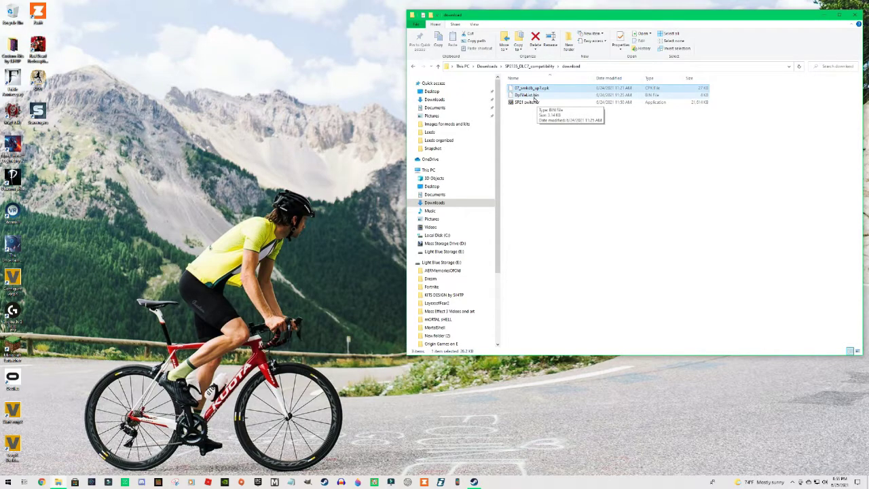
shift+click(534, 102)
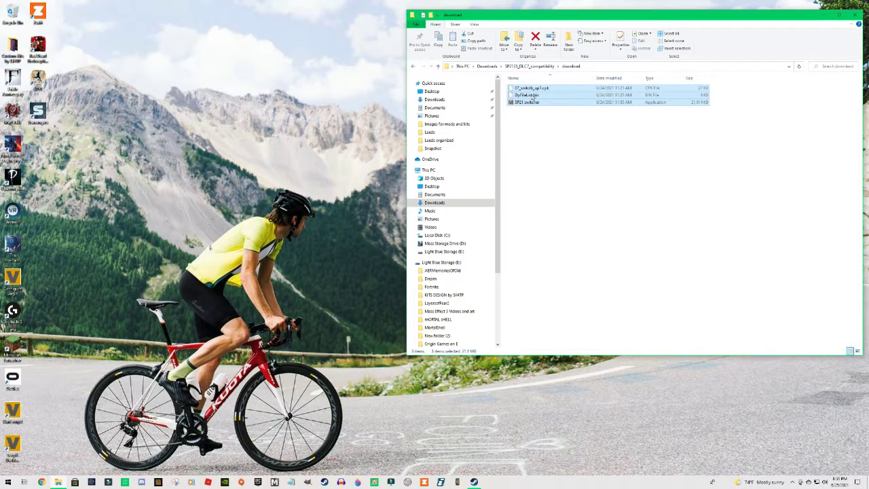
right_click(533, 96)
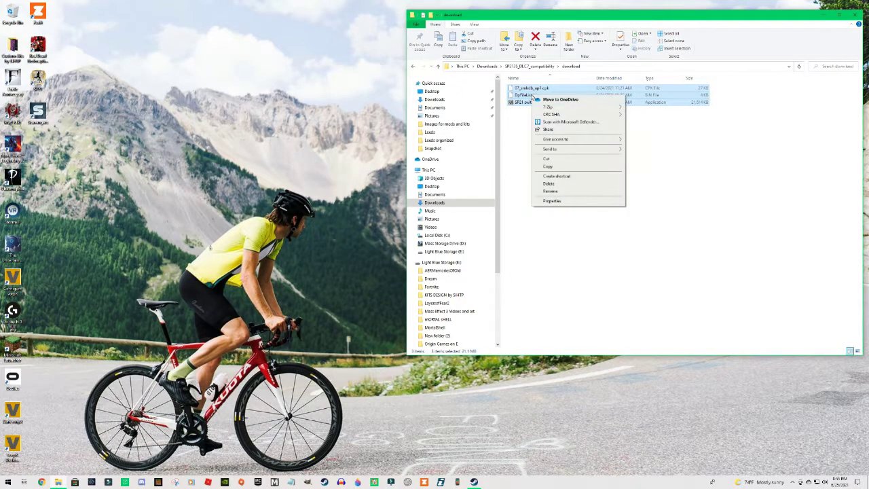
click(548, 167)
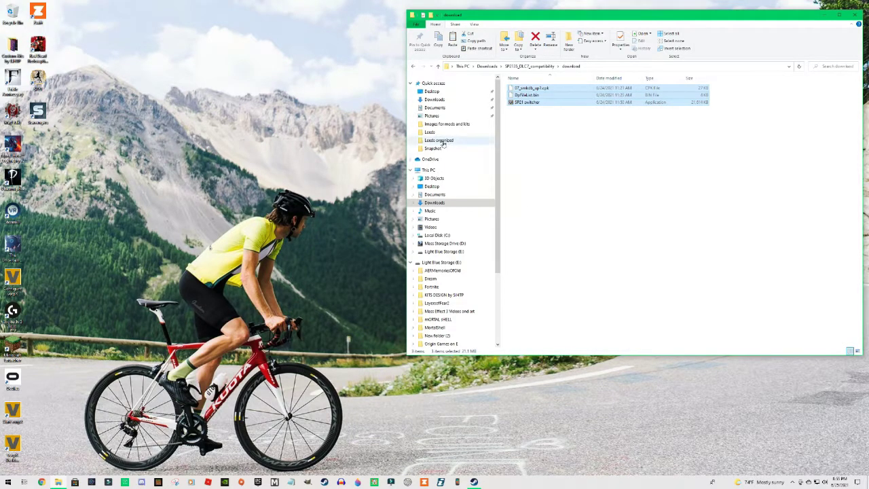
Open the game's download folder on drive D: under SteamLibrary, steamapps, common, eFootball PES 2021
click(459, 244)
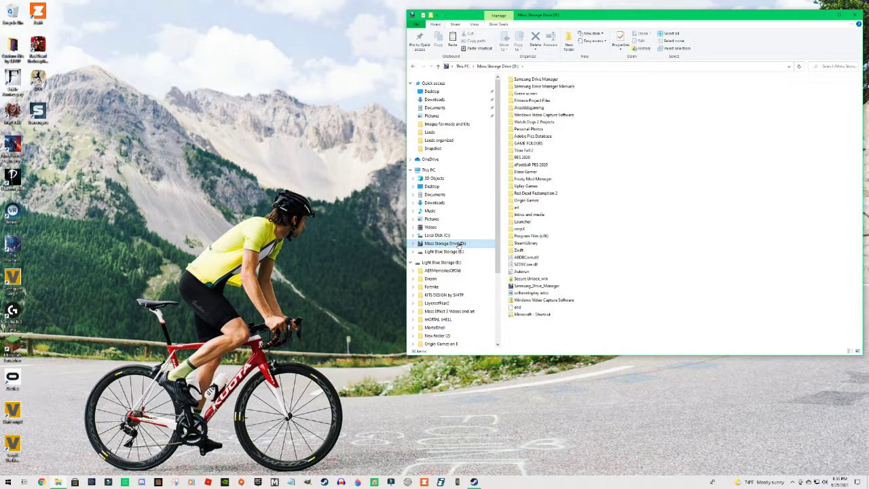
double_click(525, 243)
double_click(524, 79)
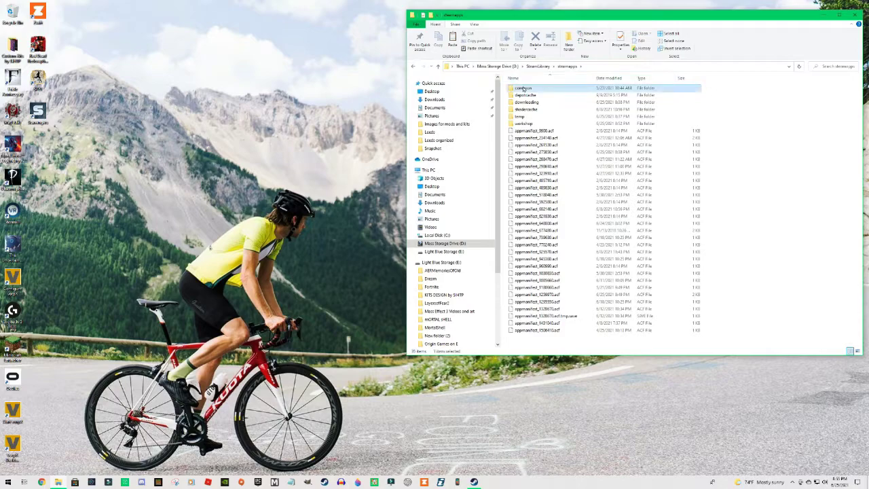
double_click(524, 88)
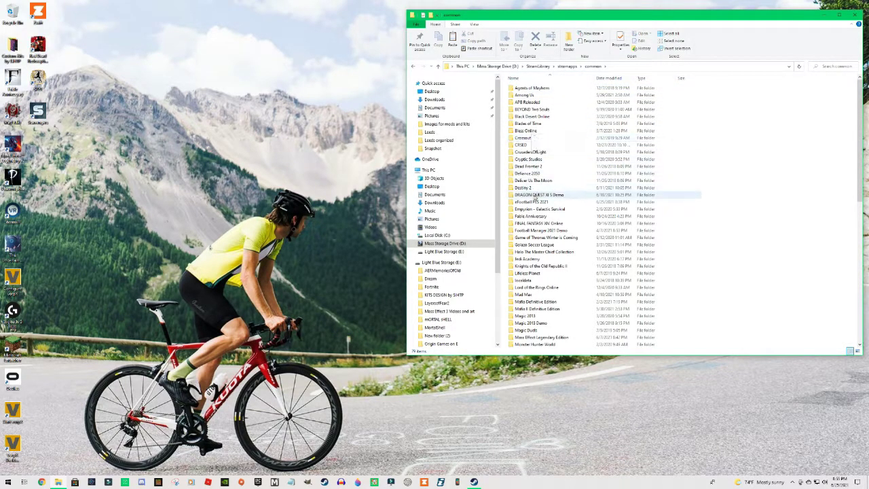
double_click(532, 203)
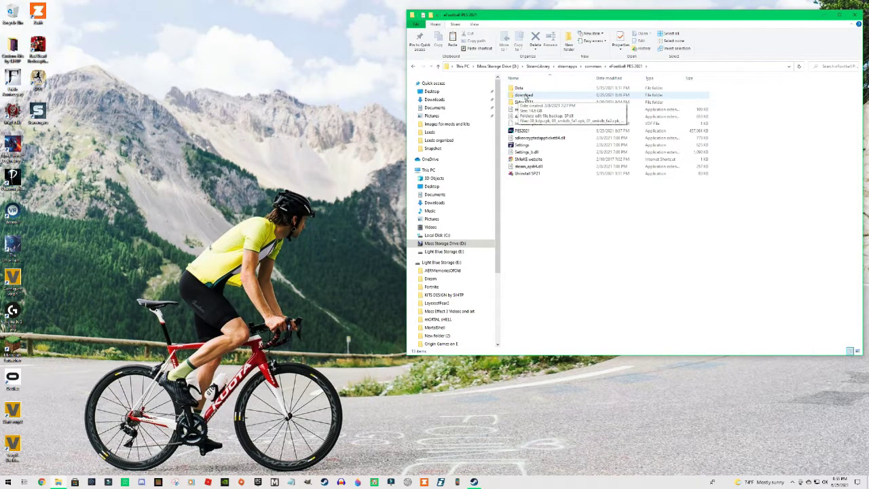
double_click(524, 96)
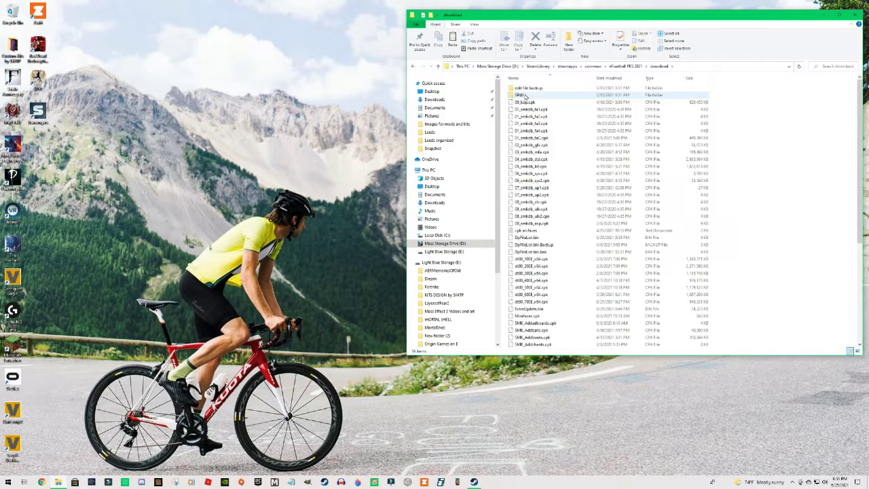
Paste the three copied compatibility files into the game's download folder, replacing the existing files, and check them in the file list
click(438, 66)
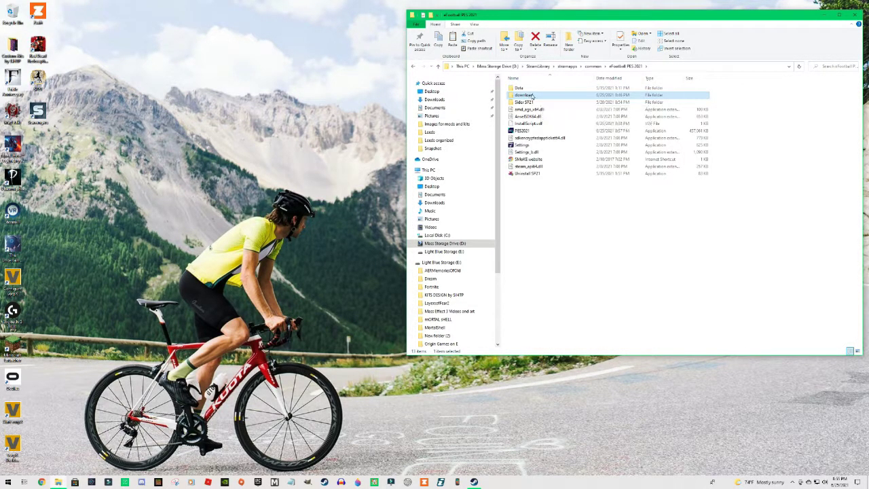
right_click(533, 96)
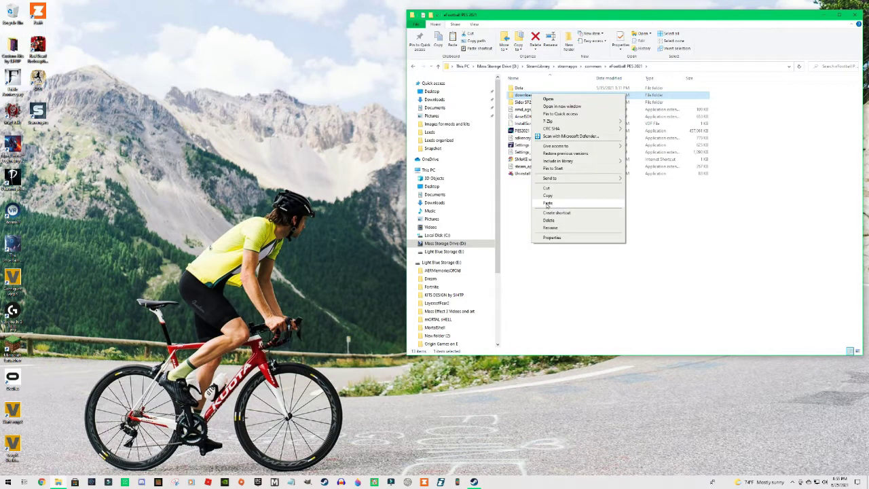
double_click(522, 96)
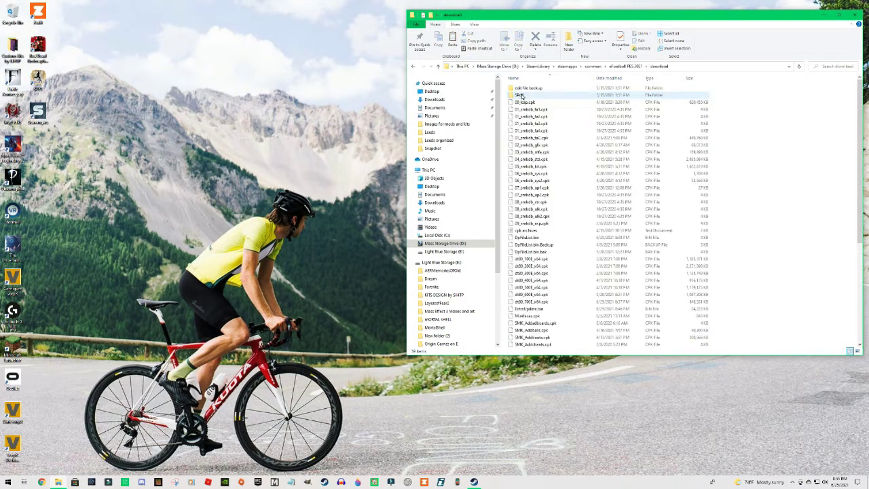
right_click(796, 128)
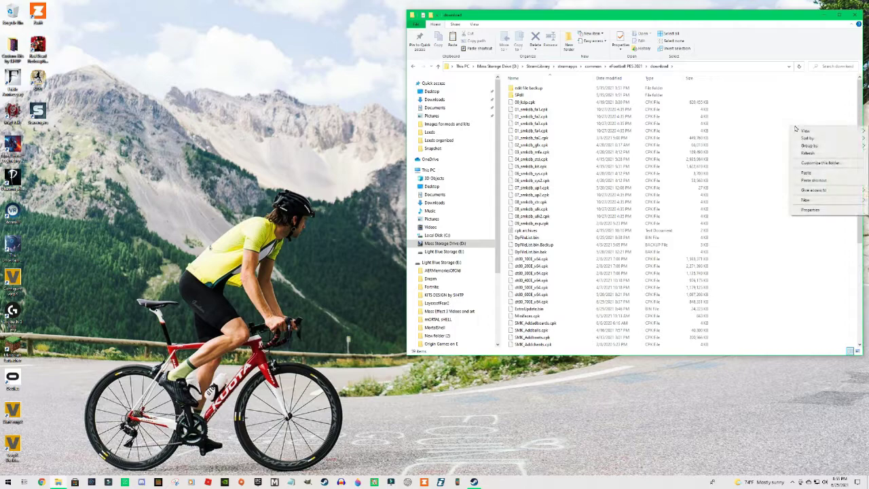
click(803, 172)
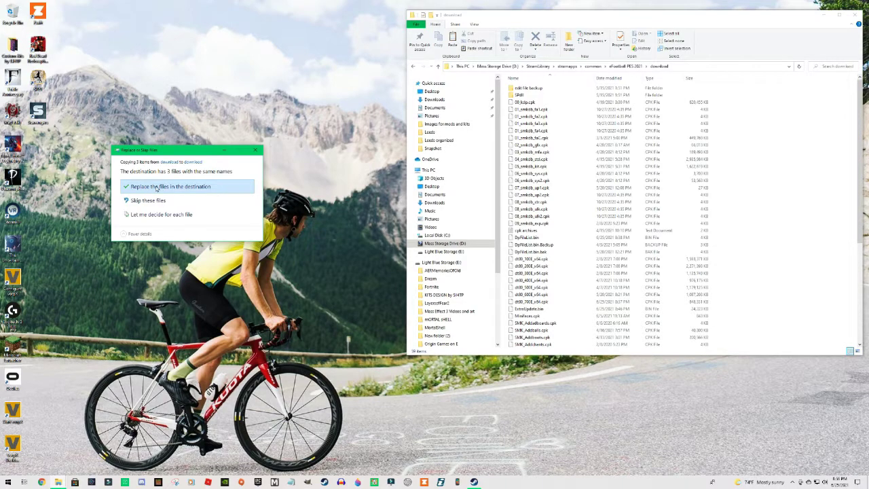
click(156, 187)
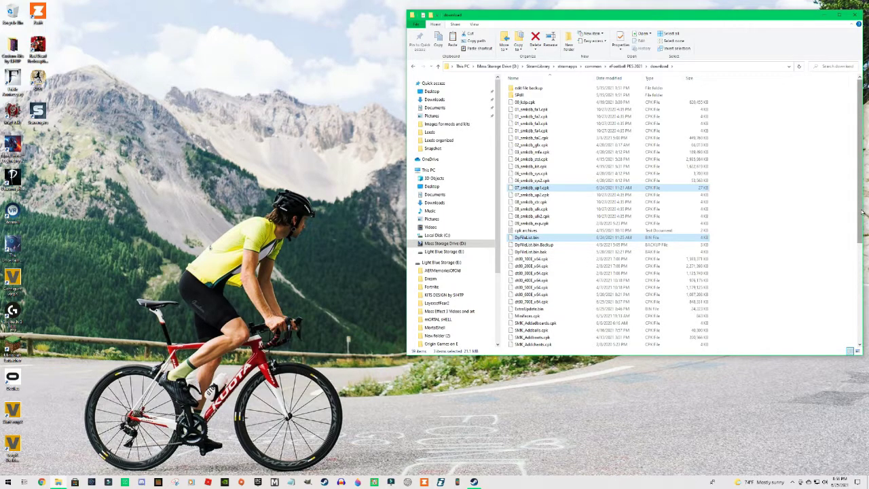
drag(862, 213, 861, 318)
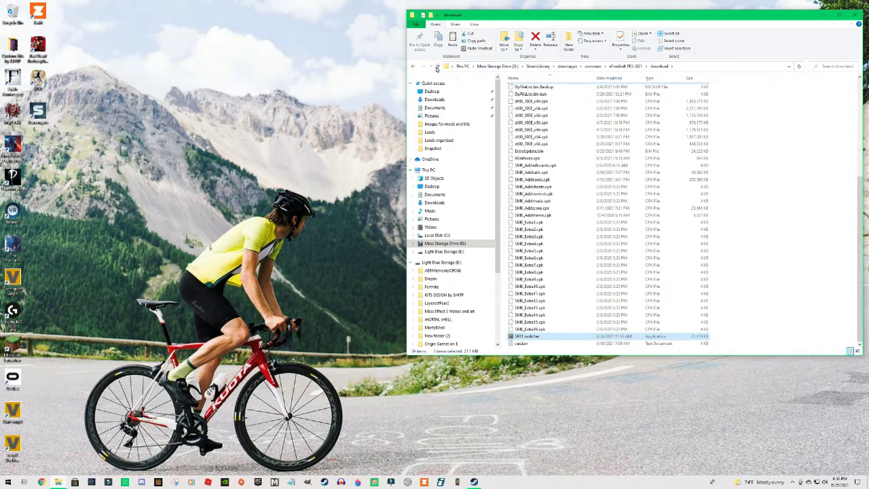
drag(859, 209, 815, 104)
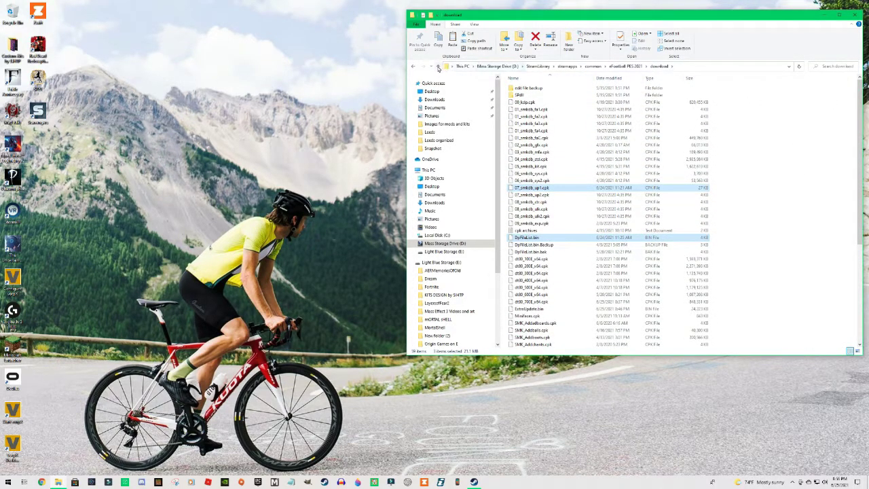
Copy the EDIT00000000 file from the edit file (original game) subfolder of SP2135_DLC7_compatibility in Downloads
click(435, 99)
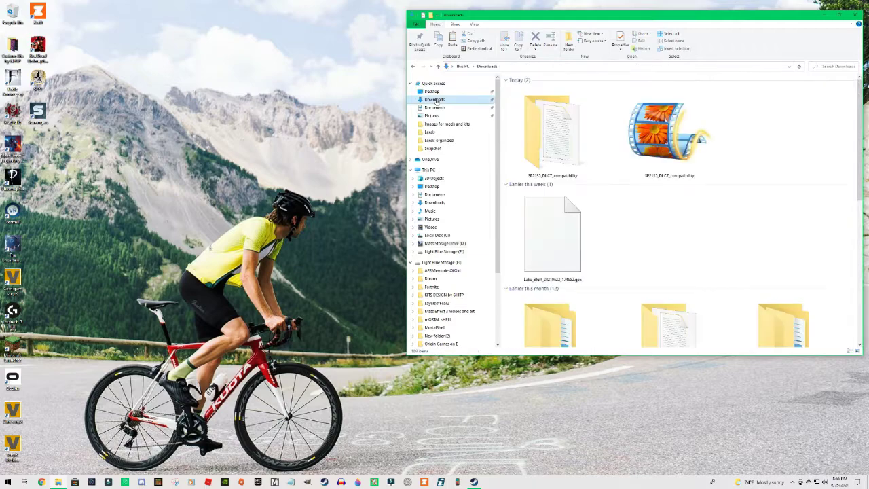
double_click(548, 121)
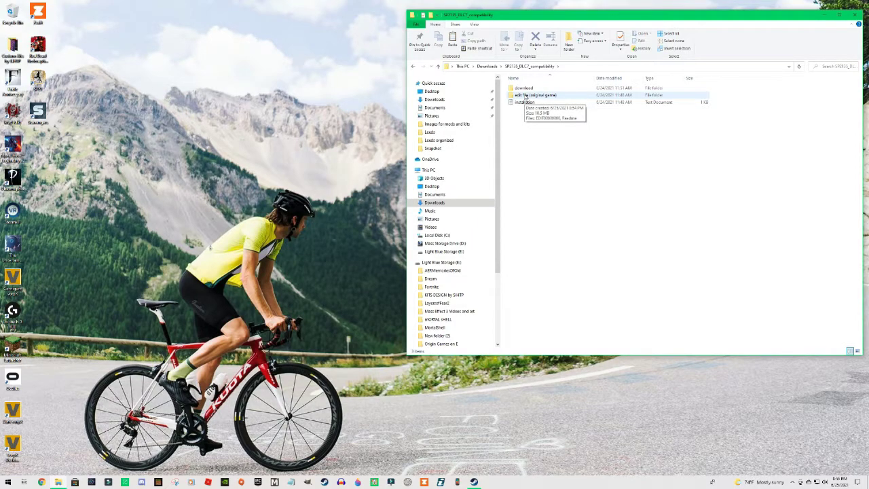
double_click(525, 96)
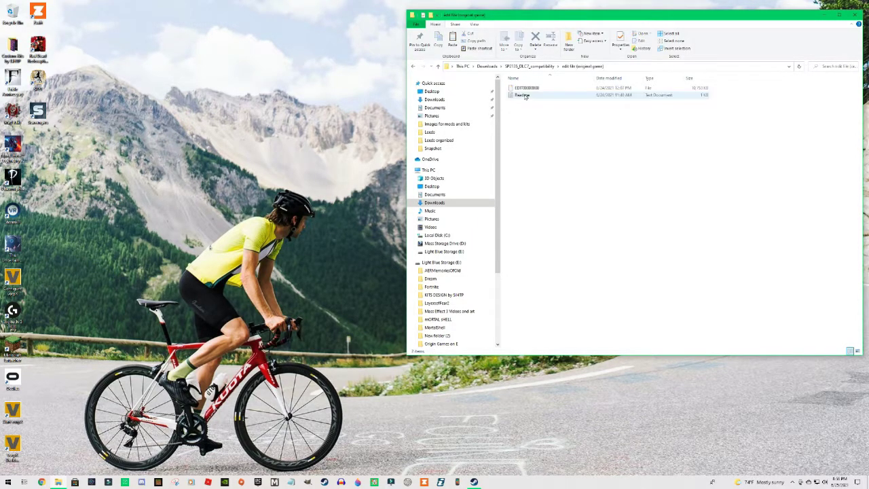
click(531, 90)
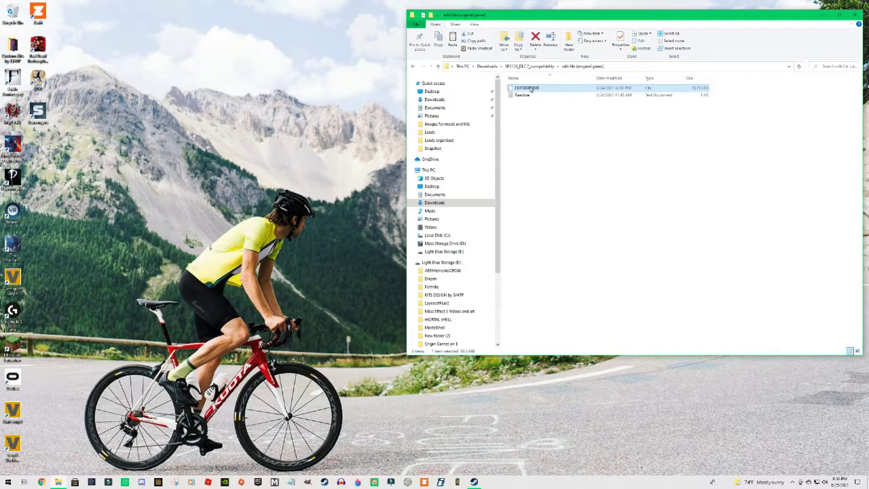
right_click(531, 91)
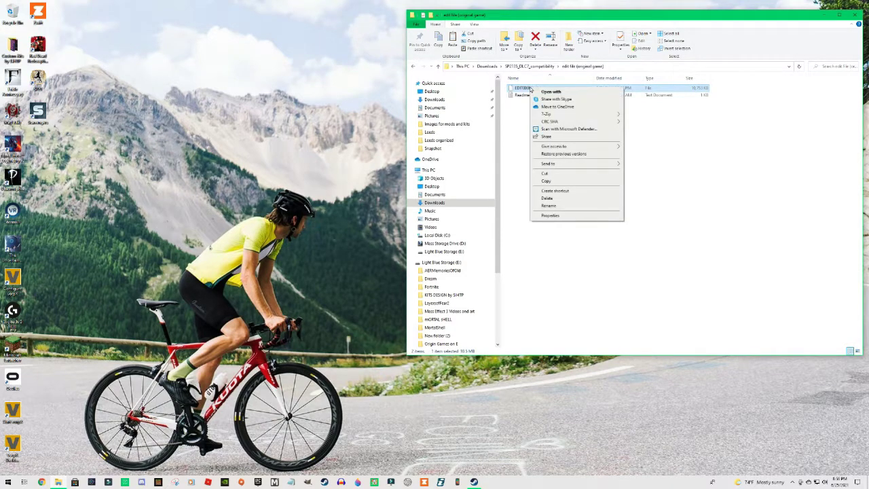
click(547, 180)
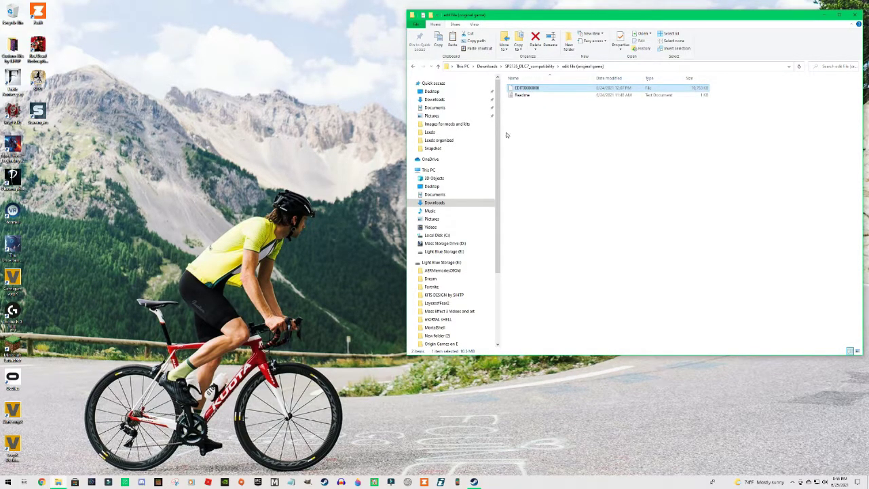
Open the save folder in Documents under KONAMI, eFootball PES 2021 SEASON UPDATE and the numbered account folder
click(436, 108)
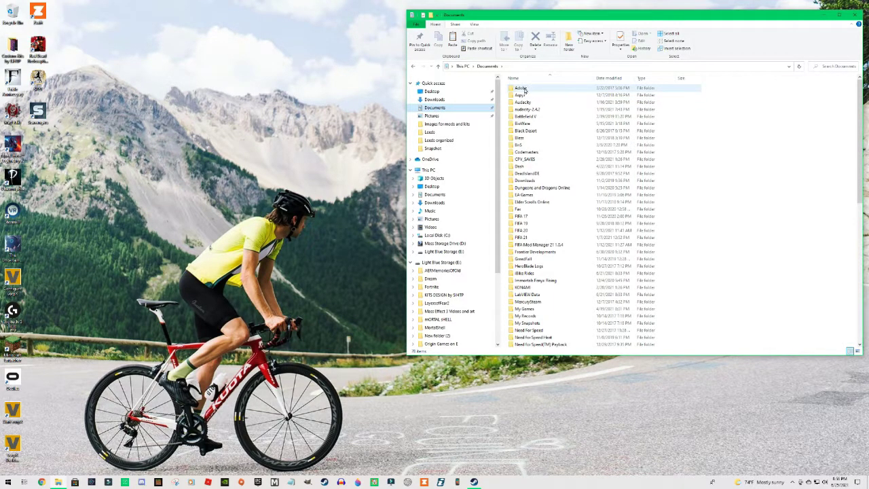
double_click(525, 287)
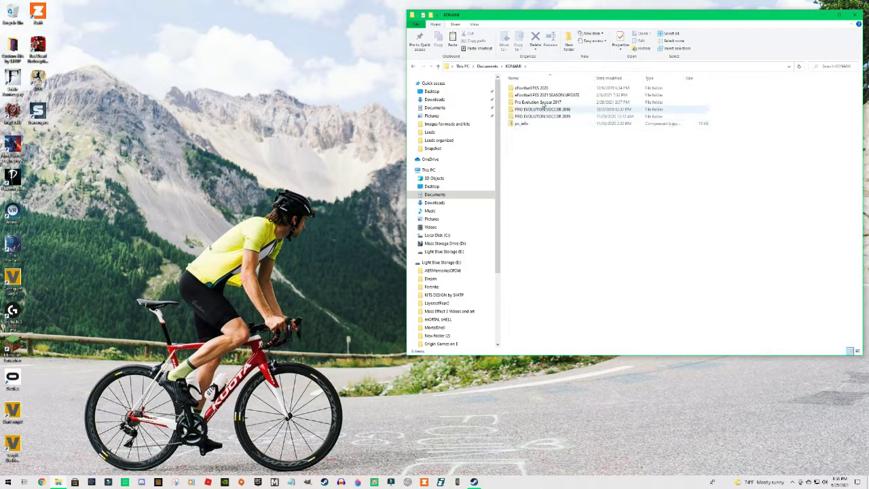
double_click(542, 95)
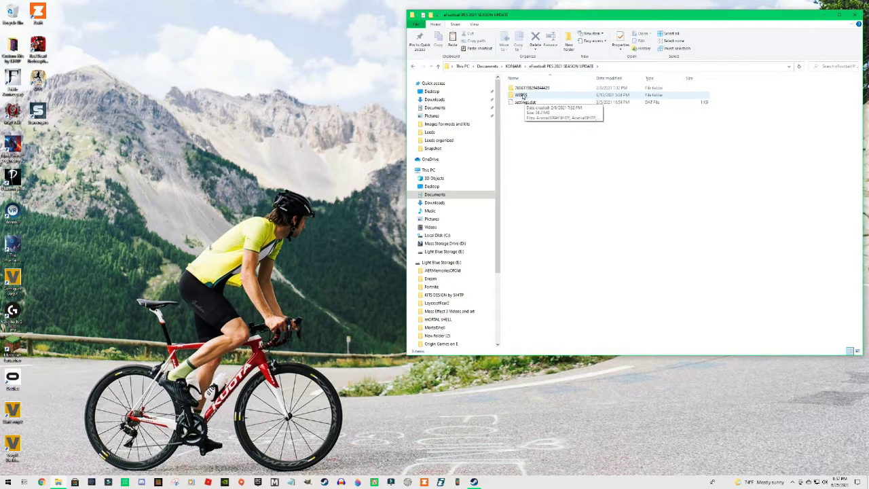
double_click(522, 96)
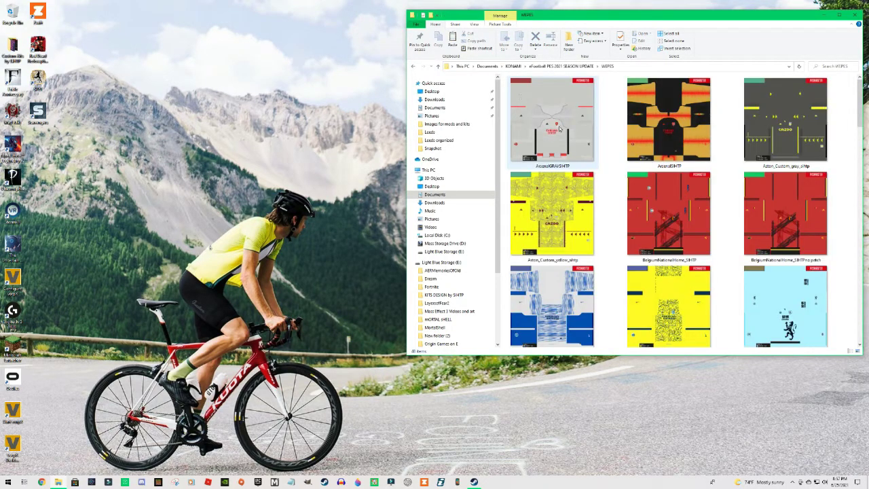
click(438, 66)
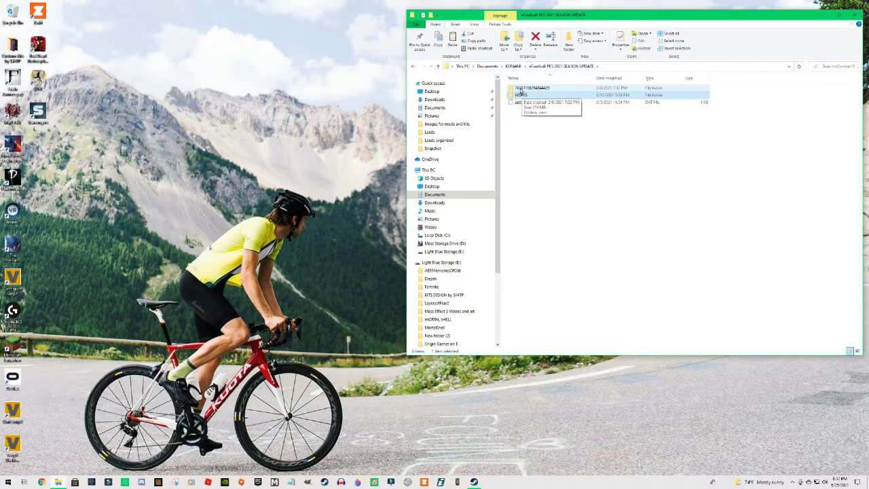
double_click(521, 88)
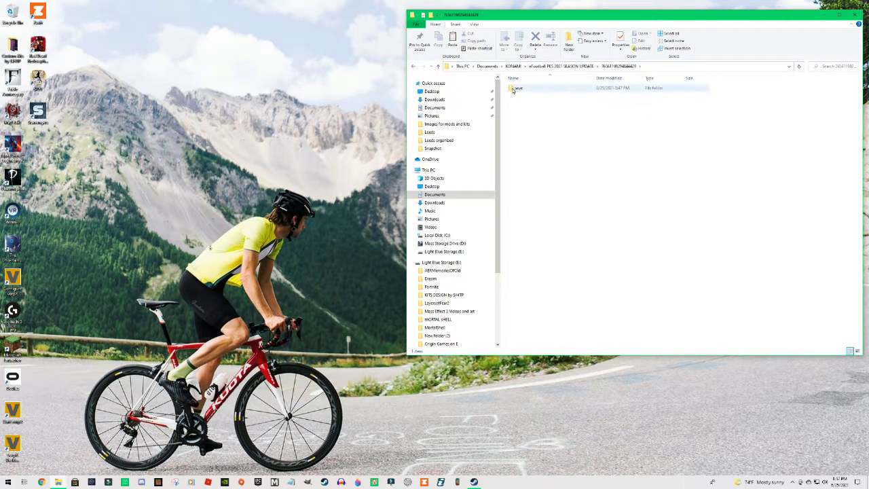
double_click(514, 89)
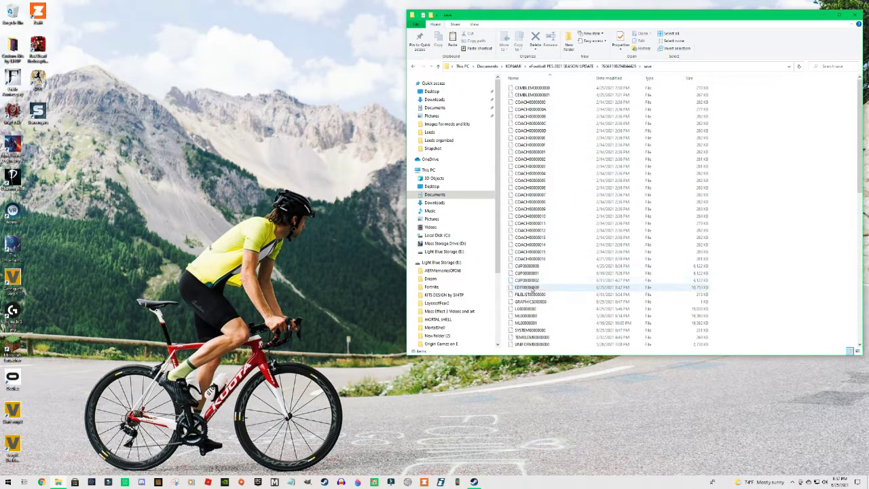
Paste the copied EDIT00000000 into the save folder, replacing the existing file, and close the File Explorer window
right_click(759, 134)
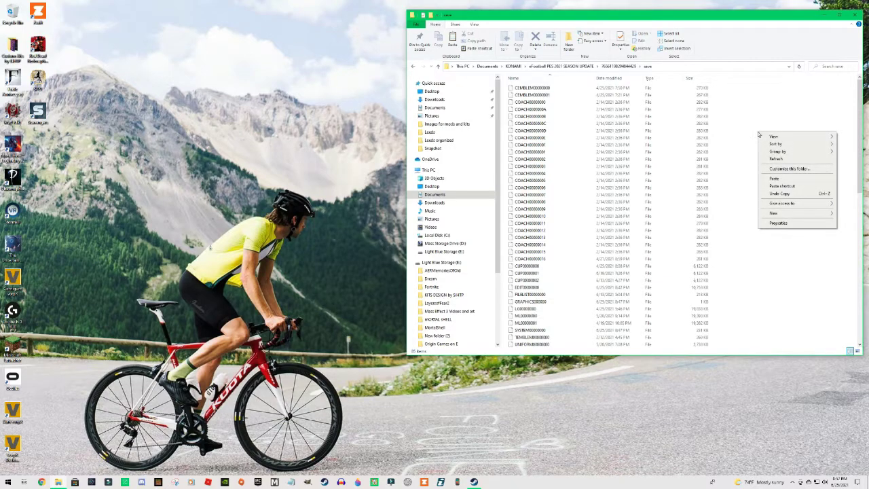
click(774, 178)
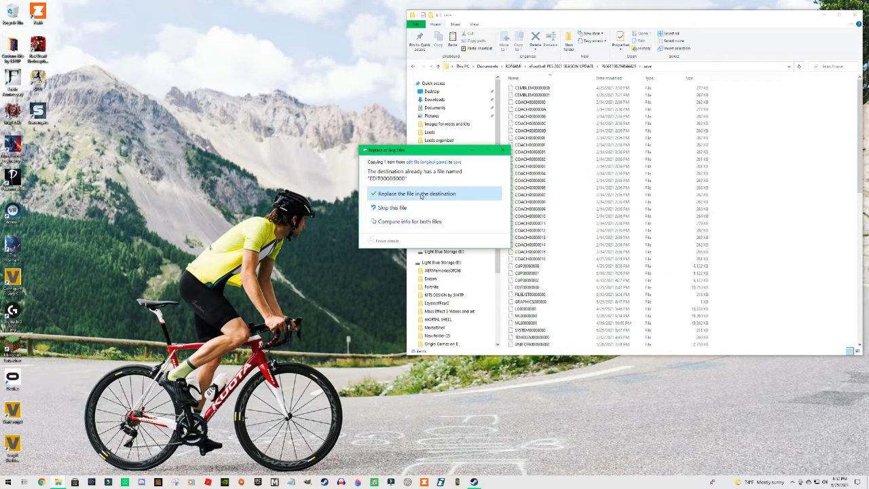
click(421, 194)
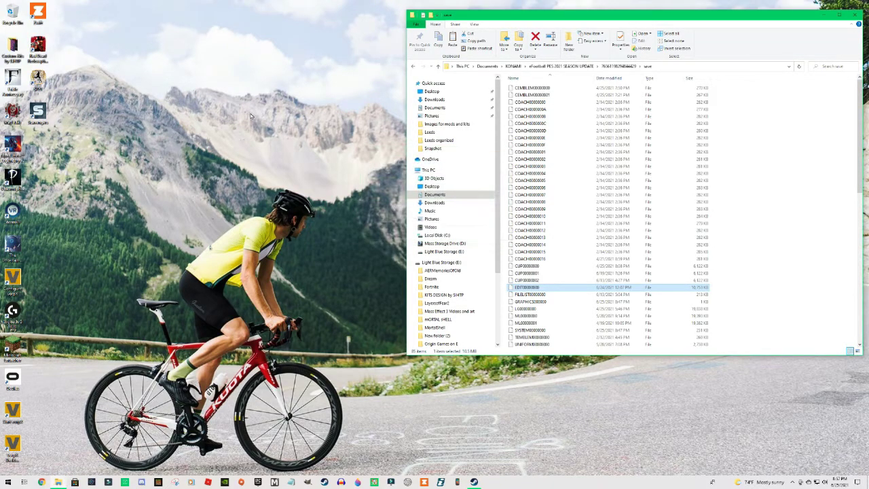
click(854, 17)
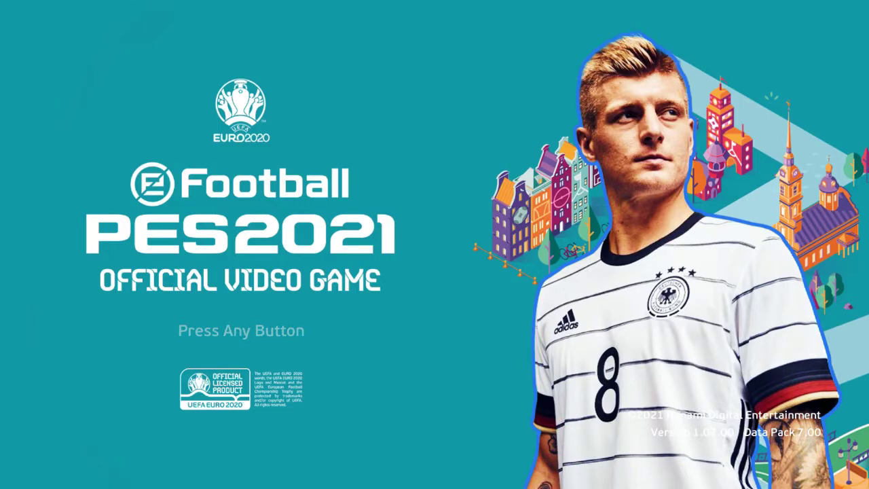
In eFootball PES 2021, proceed past the title screen and online service notice, and open Local Match under Kick Off
key(Return)
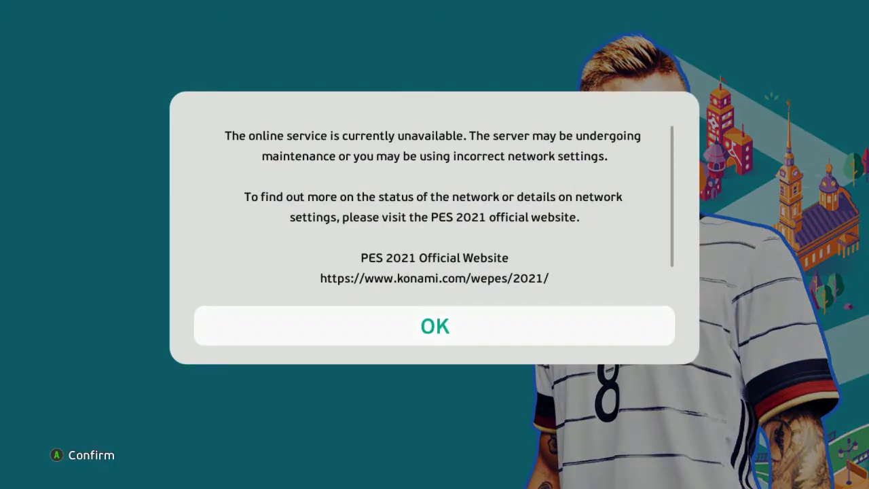
key(Return)
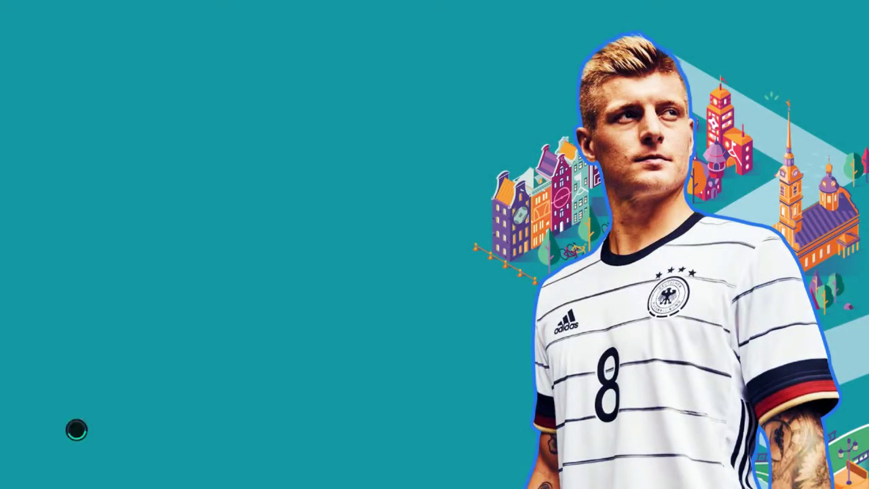
key(Return)
key(Return)
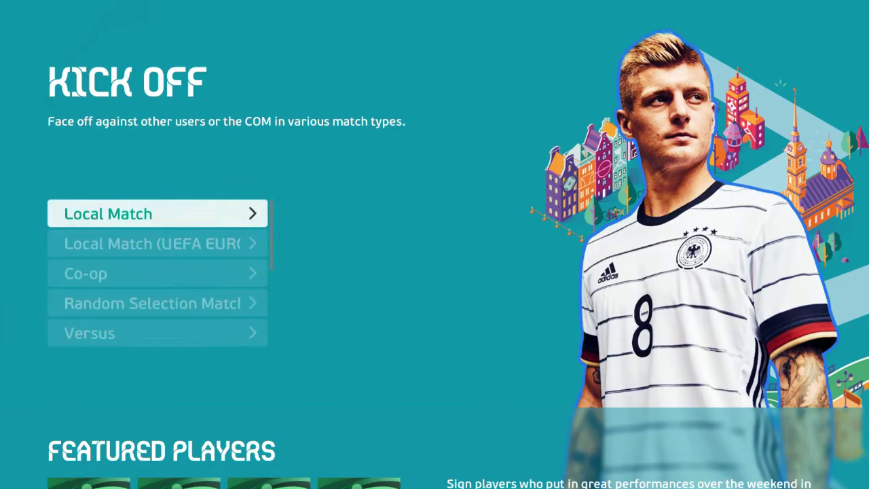
key(Return)
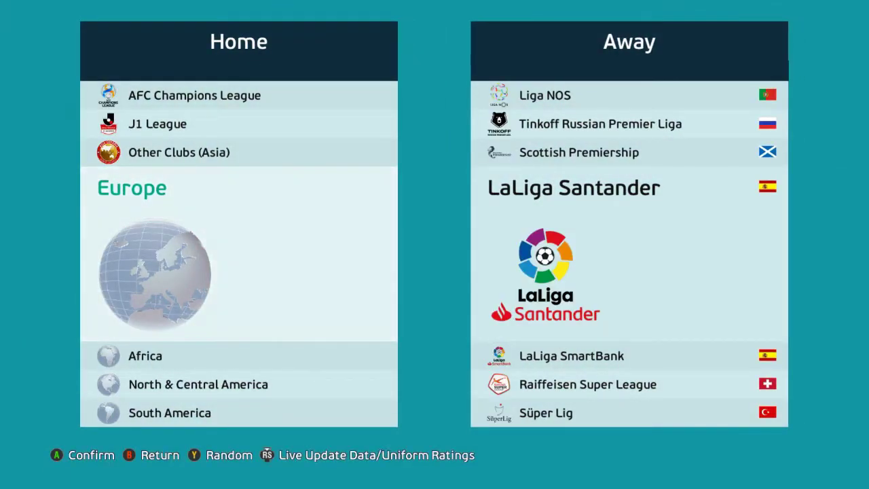
Open Europe for the Home side and look through its national teams from Spain back to Malta
key(Return)
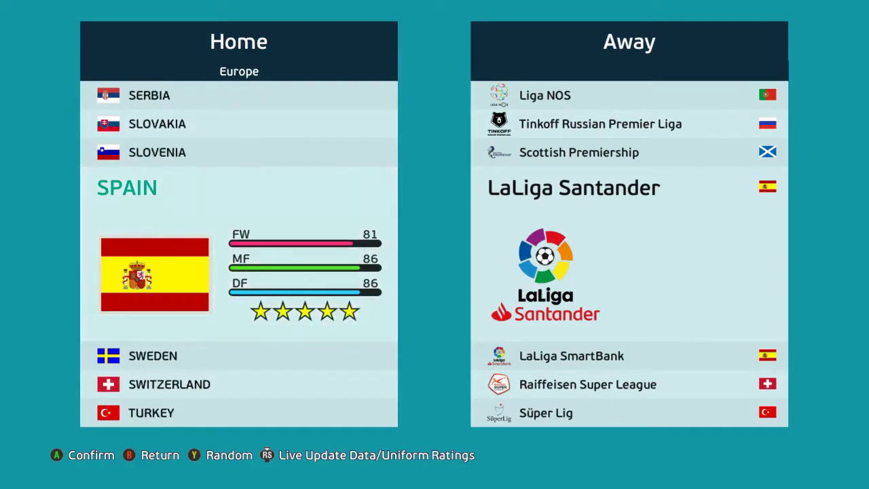
key(Up)
key(Up)
key(Up)
key(Up)
key(Up)
key(Up)
key(Up)
key(Up)
key(Up)
key(Up)
key(Up)
key(Up)
key(Up)
key(Up)
key(Up)
key(Up)
key(Up)
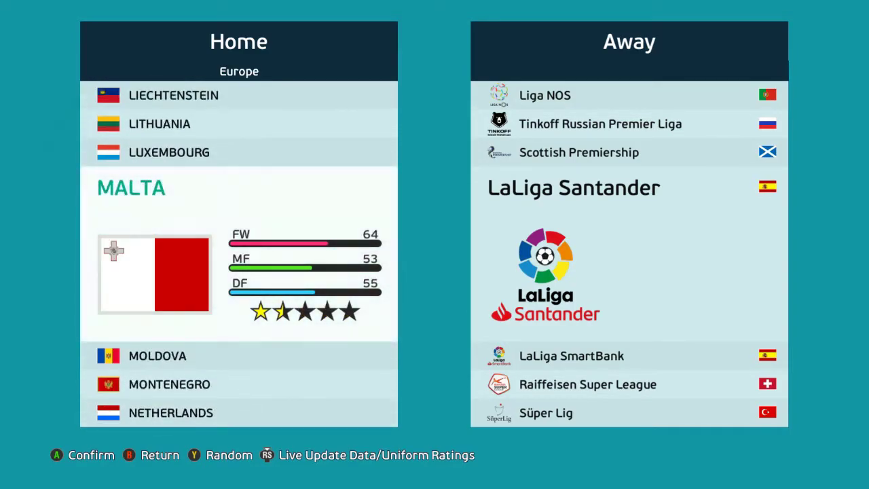
Leave the European national teams and go back to Jupiler Pro League at the start of the Home league list
key(Escape)
key(Up)
key(Up)
key(Up)
key(Up)
key(Up)
key(Up)
key(Up)
key(Up)
key(Up)
key(Up)
key(Up)
key(Up)
key(Up)
key(Up)
key(Up)
key(Up)
key(Up)
key(Up)
key(Up)
key(Up)
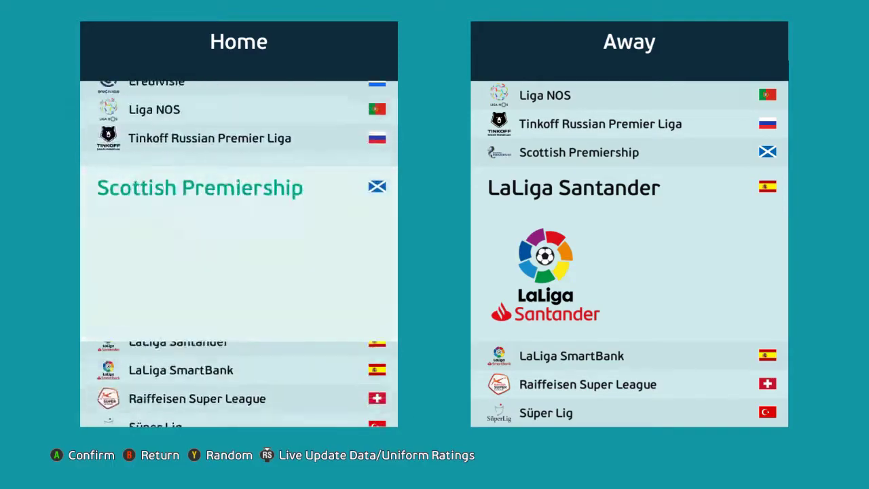
key(Up)
key(Up)
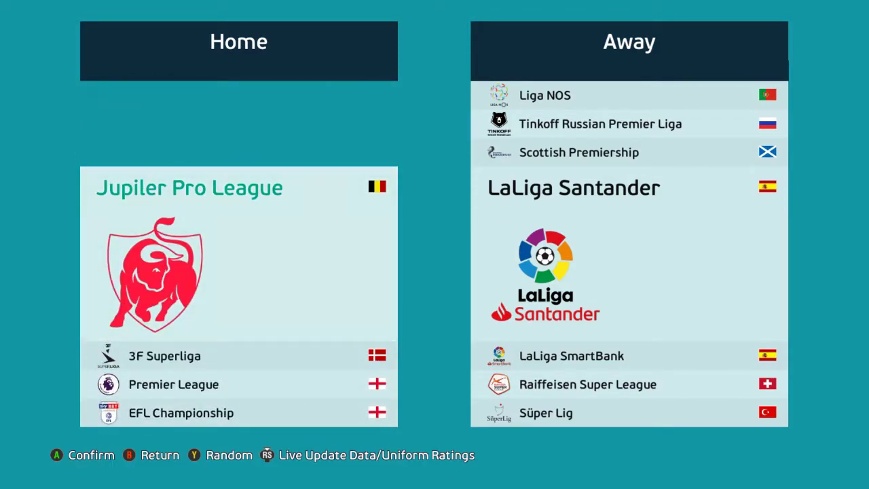
Look through the Home leagues from Jupiler Pro League to Raiffeisen Super League, checking their names and logos
key(Down)
key(Down)
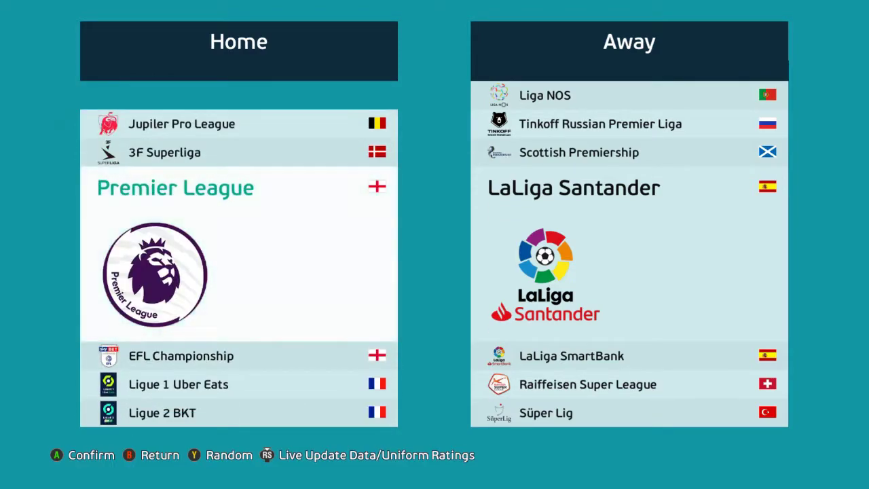
key(Down)
key(Down)
key(Down)
key(Down)
key(Down)
key(Down)
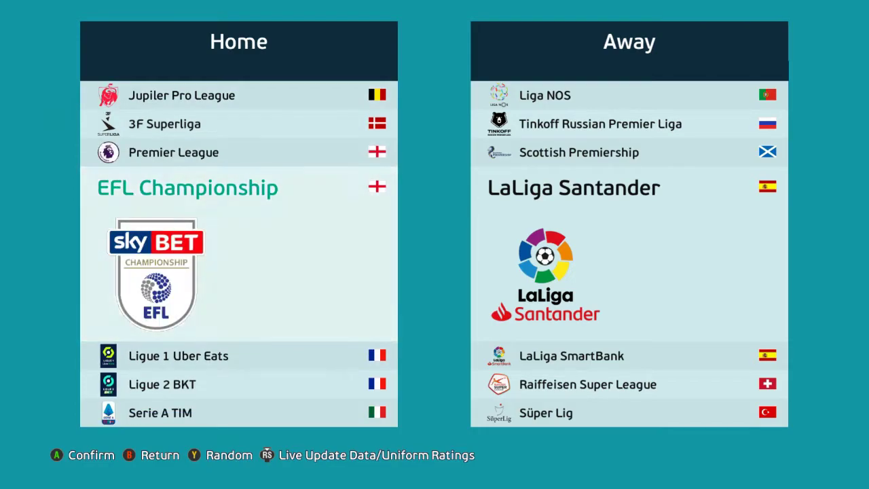
key(Down)
key(Down)
key(Down)
key(Down)
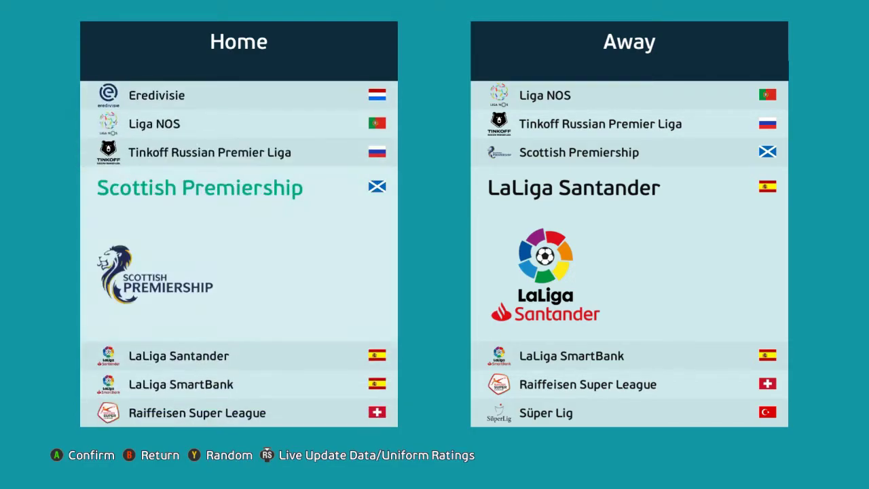
key(Down)
key(Down)
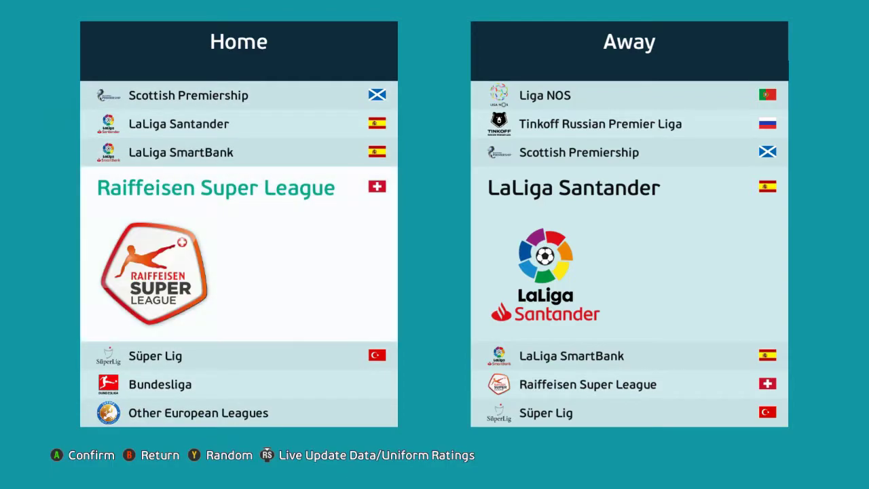
Open LaLiga Santander for the Home side and look through its clubs and their emblems
key(Up)
key(Up)
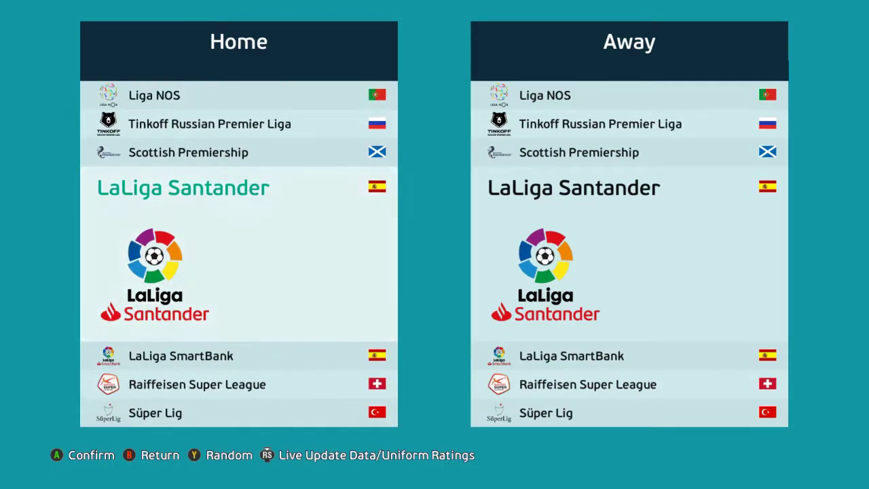
key(Return)
key(Down)
key(Down)
key(Down)
key(Down)
key(Down)
key(Down)
key(Down)
key(Down)
key(Down)
key(Down)
key(Down)
key(Down)
key(Down)
key(Down)
key(Down)
key(Down)
key(Down)
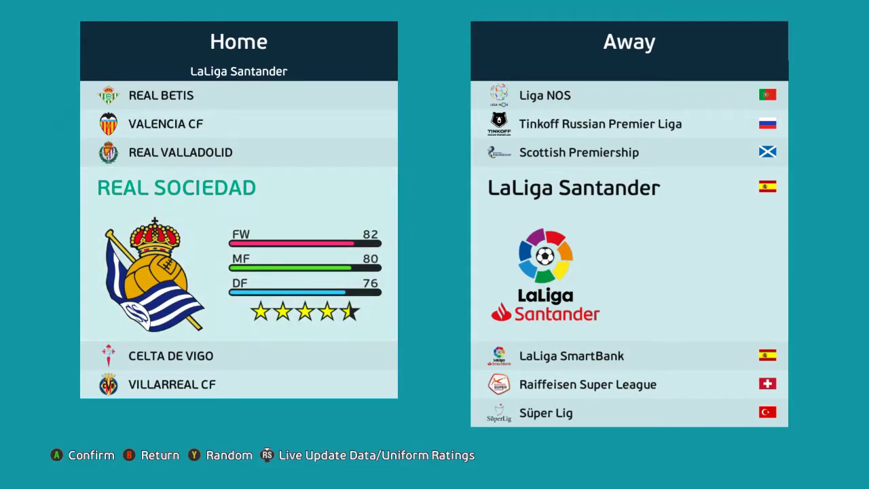
key(Up)
key(Up)
key(Up)
key(Up)
key(Up)
key(Up)
key(Up)
key(Up)
key(Up)
key(Up)
key(Up)
key(Up)
key(Up)
key(Up)
key(Up)
Choose Real Madrid CF as the Home team and Atlético Madrid as the Away team, and proceed to the match setup
key(Down)
key(Down)
key(Down)
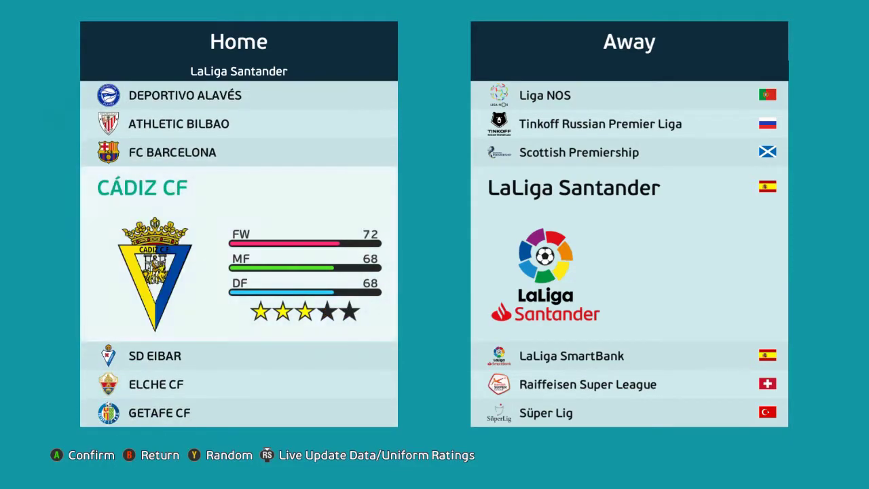
key(Down)
key(Down)
key(Down)
key(Down)
key(Down)
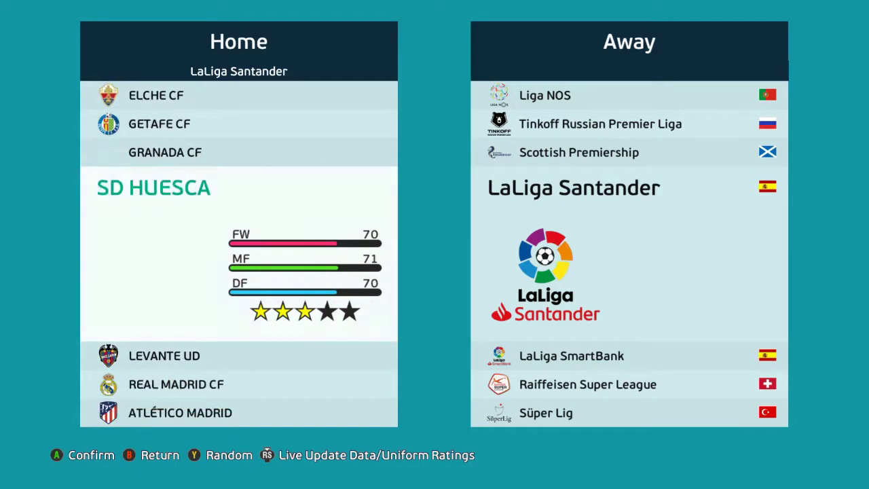
key(Return)
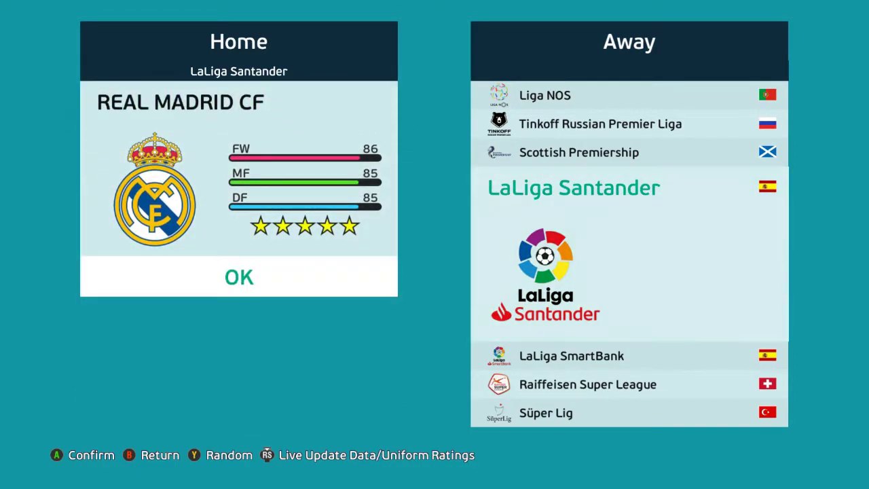
key(Return)
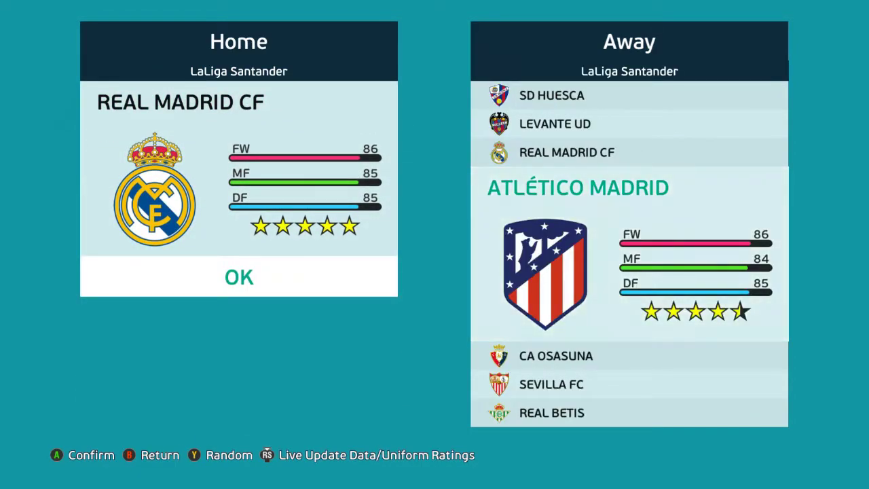
key(Return)
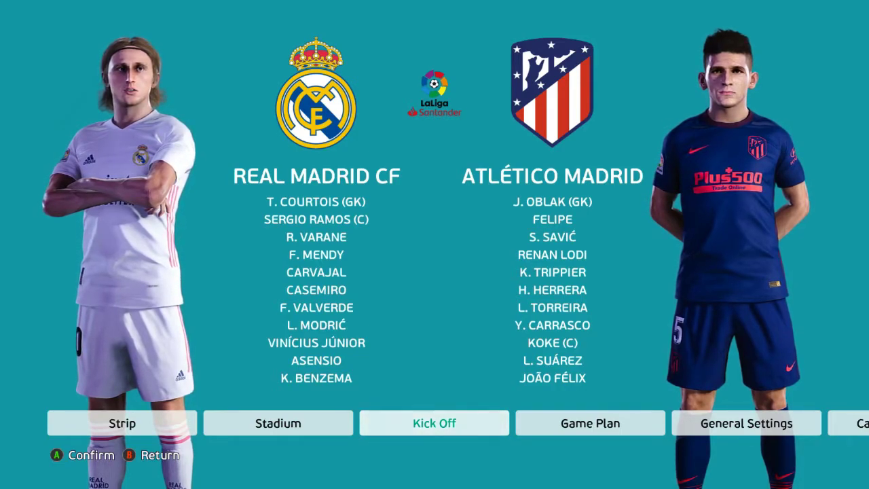
Show the sider overlay, set StadiumServer to manual selection, browse the stadiums to Benito Villamarín, and hide the overlay
key(grave)
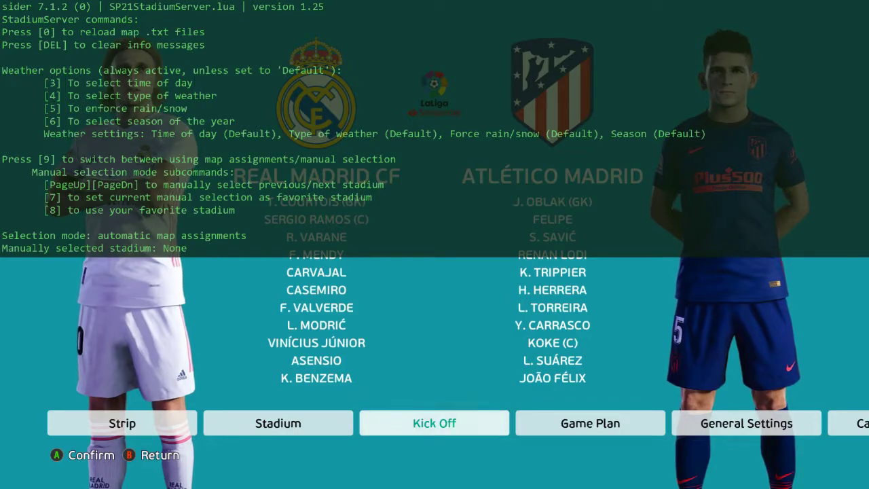
key(9)
key(Page_Down)
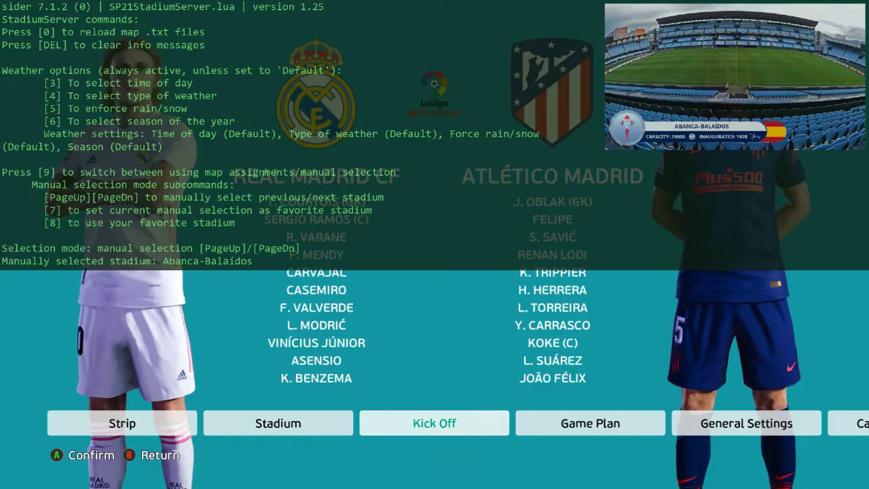
key(Page_Down)
key(Page_Down)
key(Page_Down)
key(Page_Down)
key(Page_Down)
key(Page_Down)
key(Page_Down)
key(Page_Down)
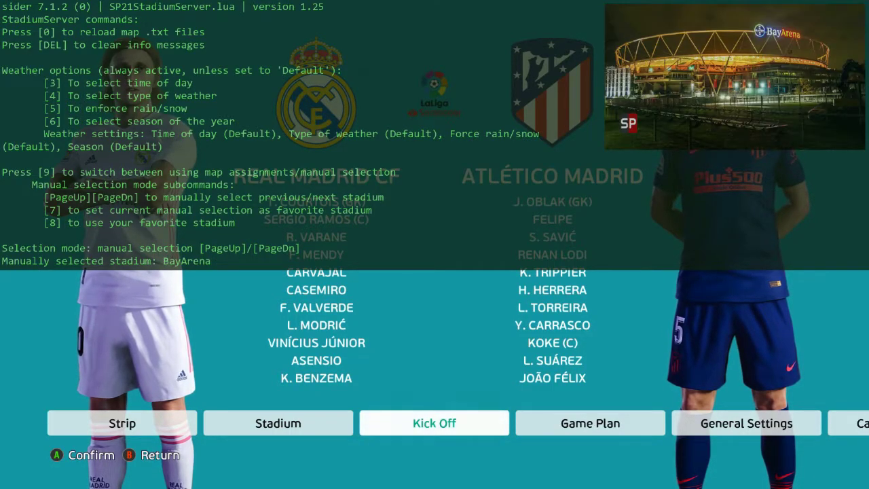
key(Page_Down)
key(Page_Down)
key(Page_Down)
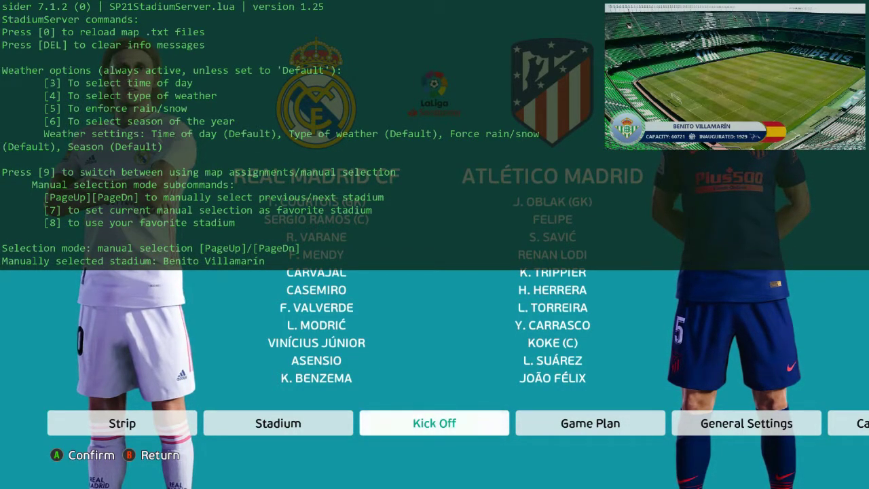
key(space)
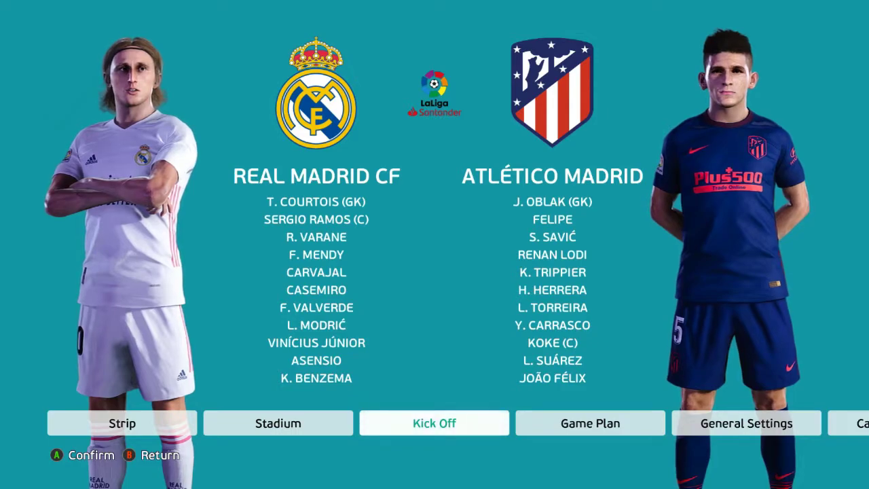
Show the sider overlay again and switch past the RefKitServer module to the SP21Clkits module
key(space)
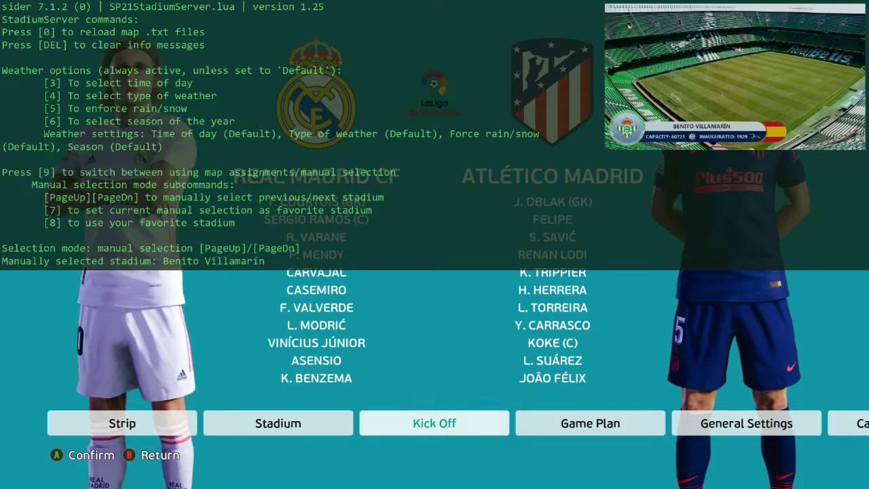
key(1)
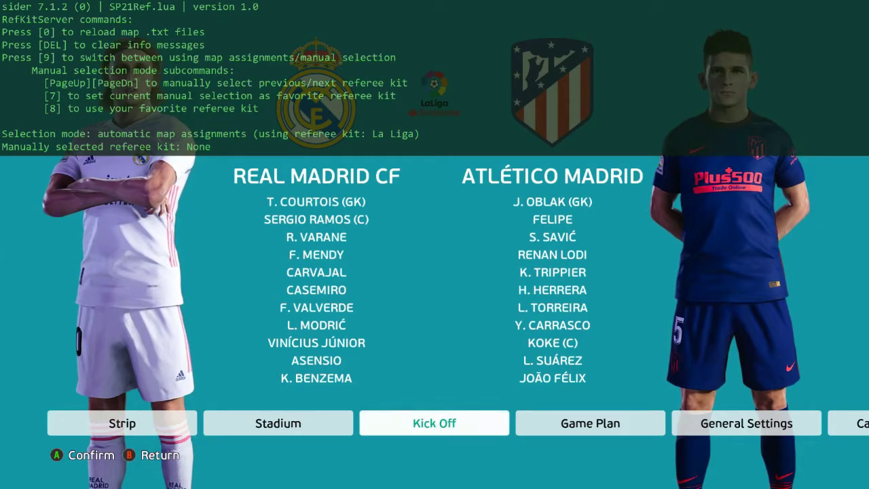
key(1)
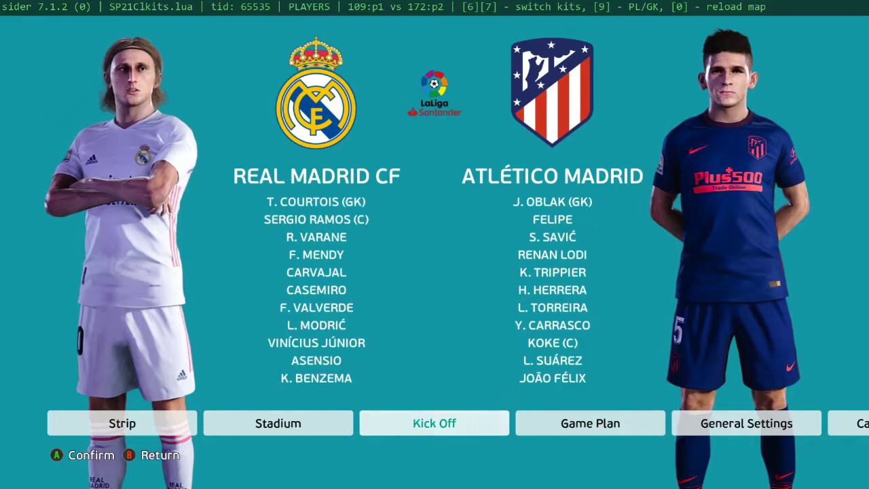
Cycle through Real Madrid CF's kits, including the UL and CL versions, and stop at p3-CL
key(6)
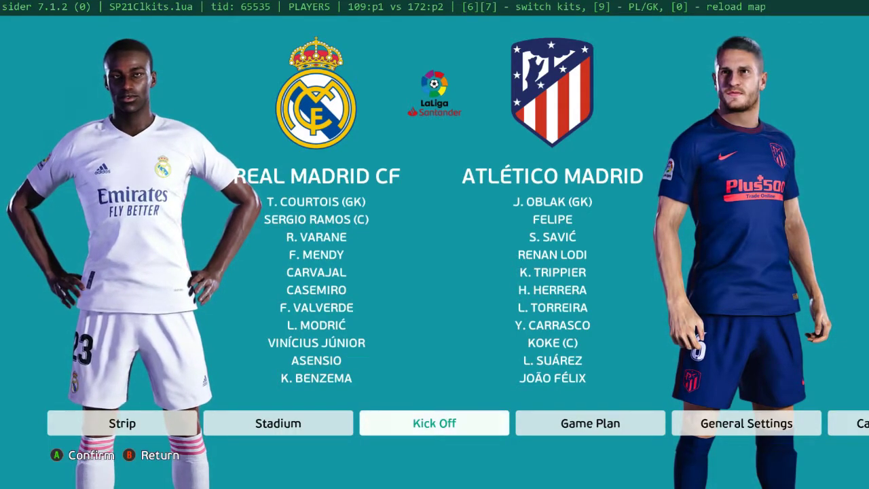
key(7)
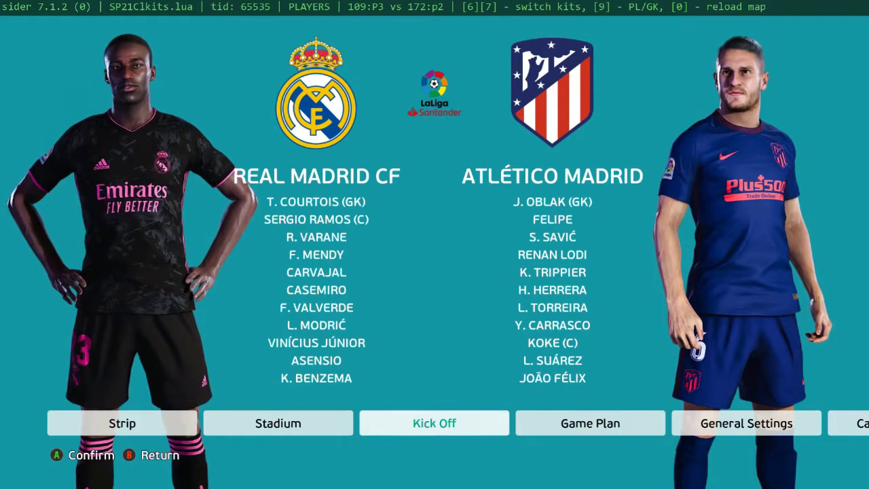
key(7)
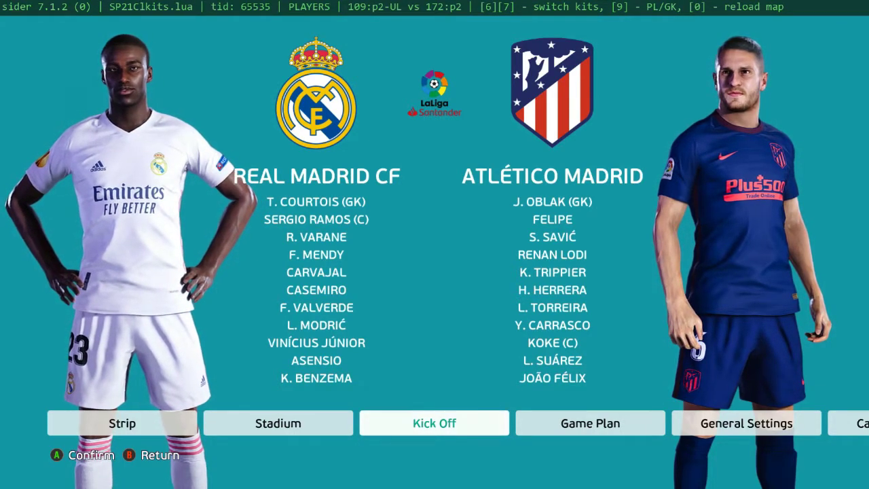
key(7)
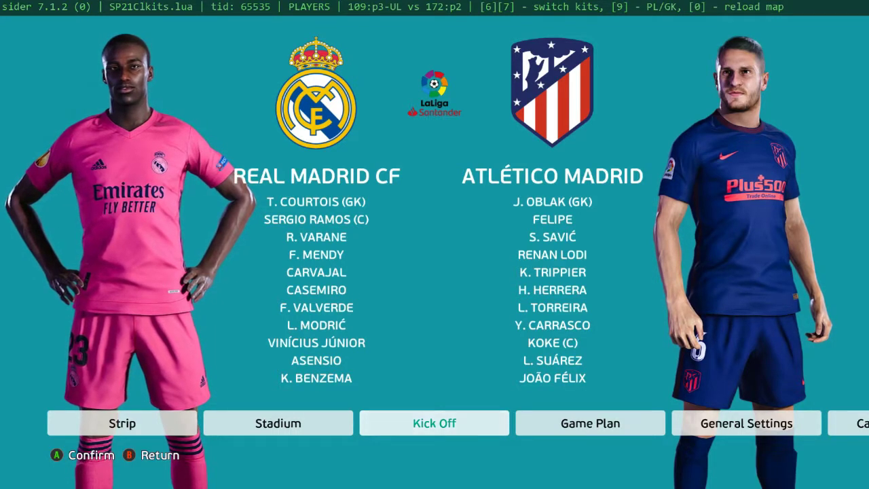
key(7)
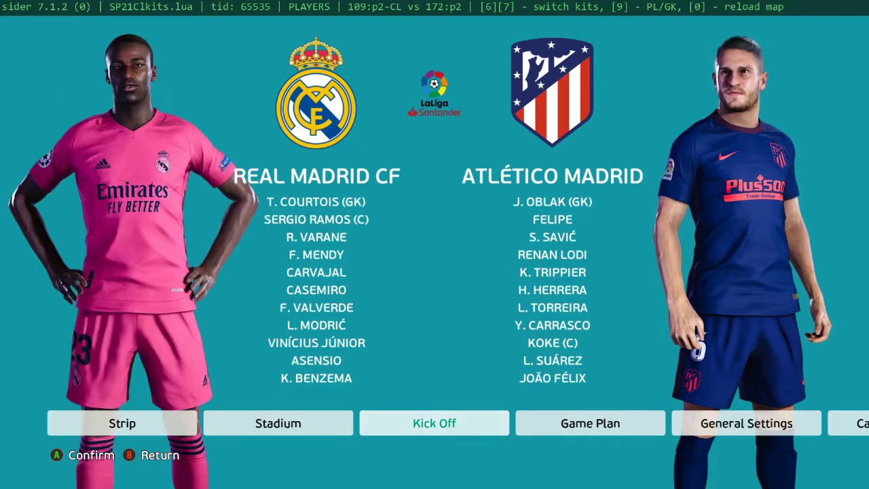
key(7)
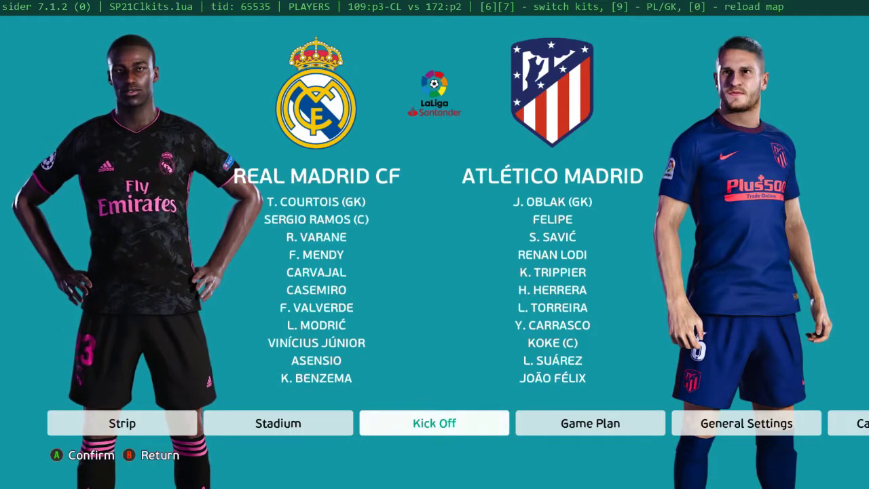
Cycle through Atlético Madrid's kits, including the UL and CL versions, stop at p3-CL, and hide the sider overlay
key(7)
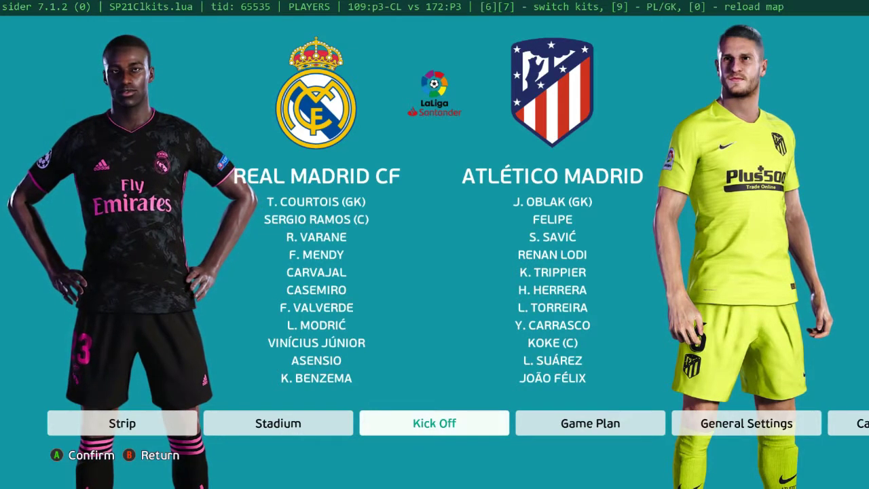
key(7)
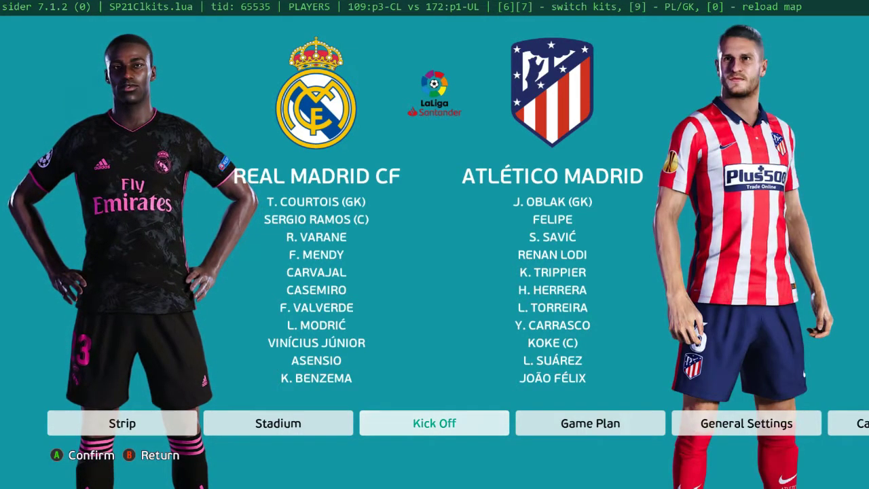
key(7)
key(7)
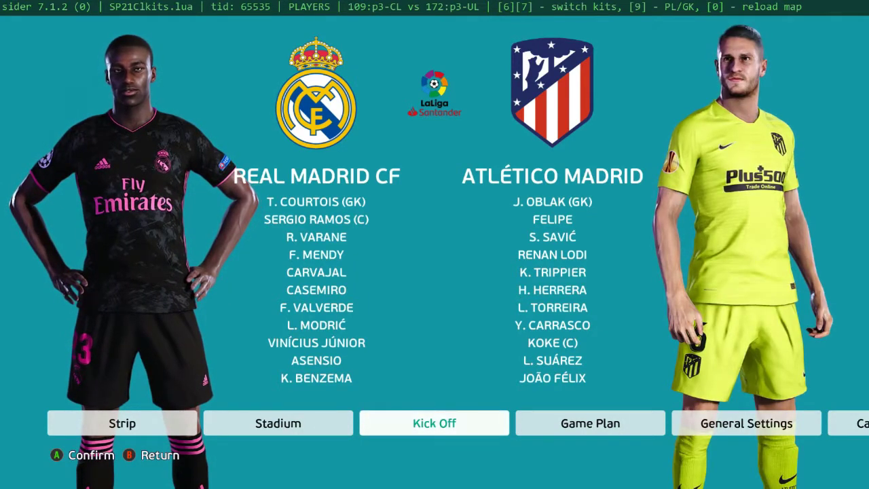
key(7)
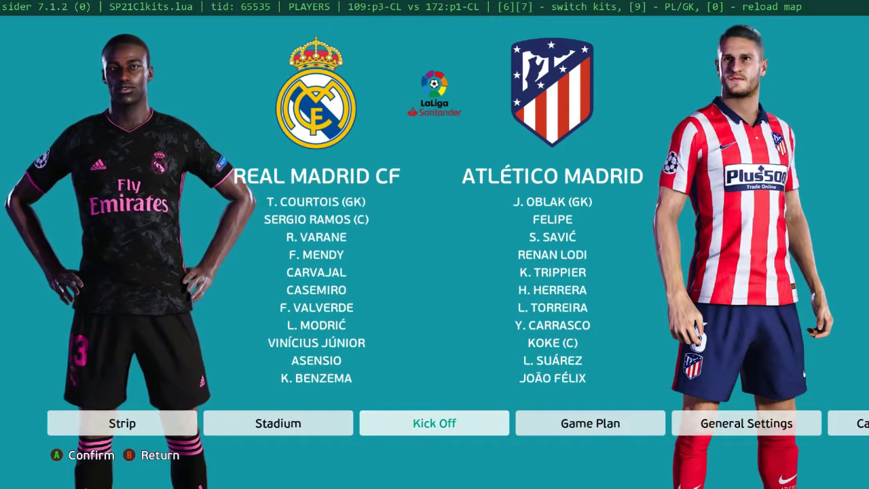
key(7)
key(7)
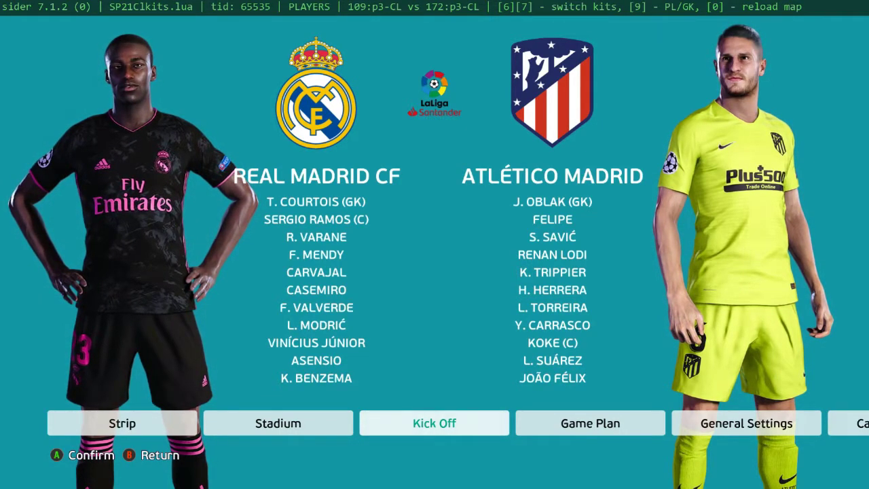
key(space)
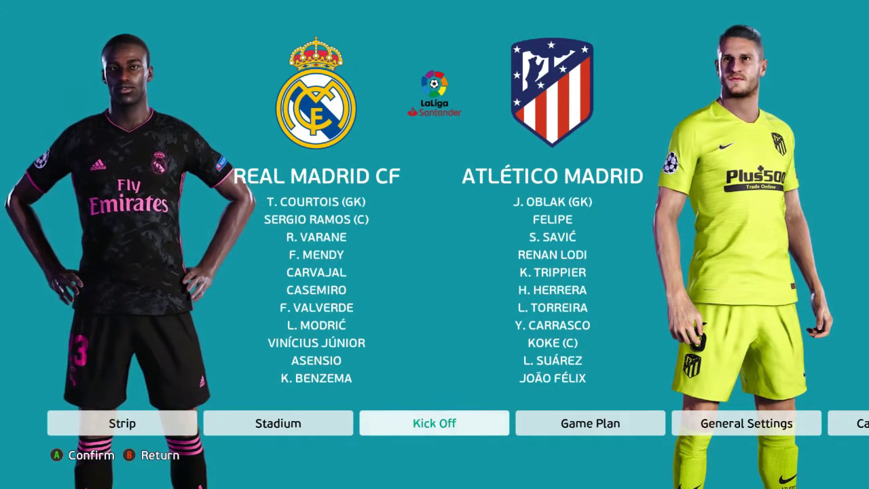
Return to the team selection screen, accepting the loss of the Game Plan and Strip settings
key(Escape)
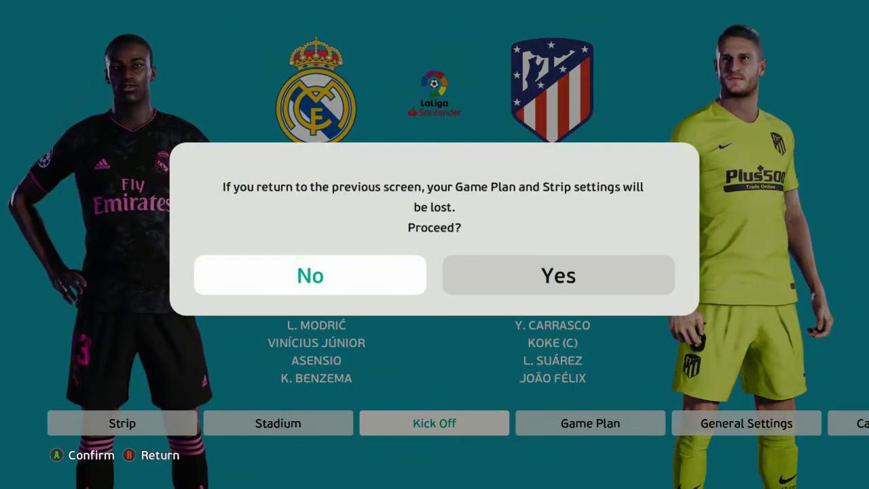
key(Right)
key(Return)
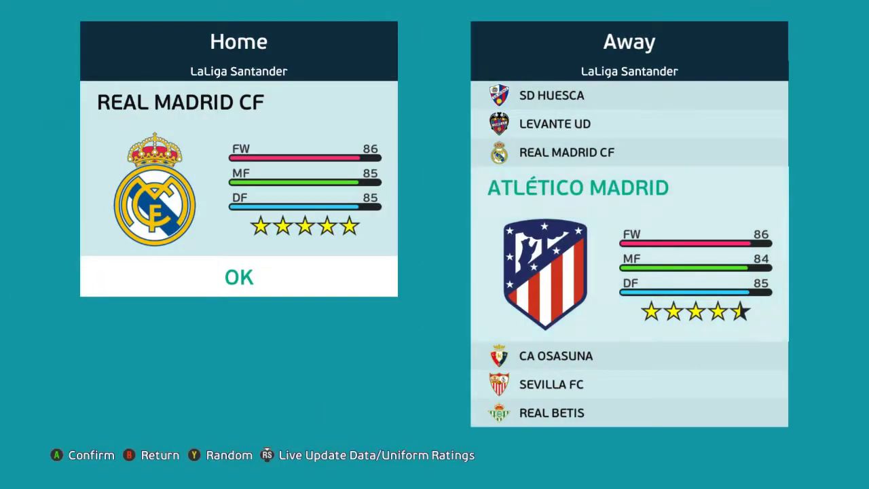
Back out of the Home and Away team selection and return to the main menu
key(Escape)
key(Escape)
key(Escape)
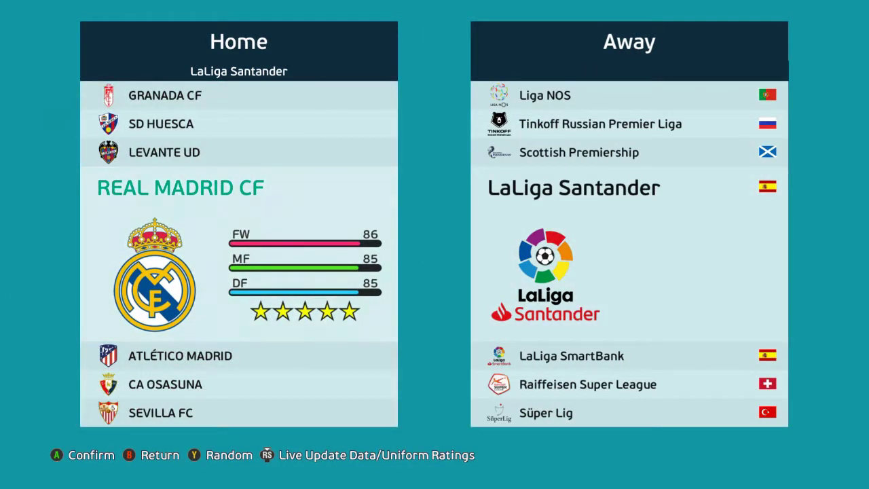
key(Escape)
key(Escape)
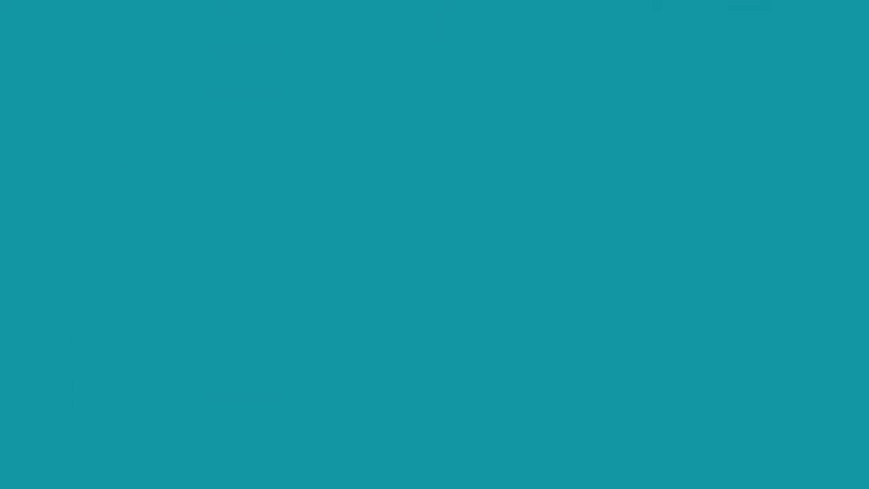
key(Escape)
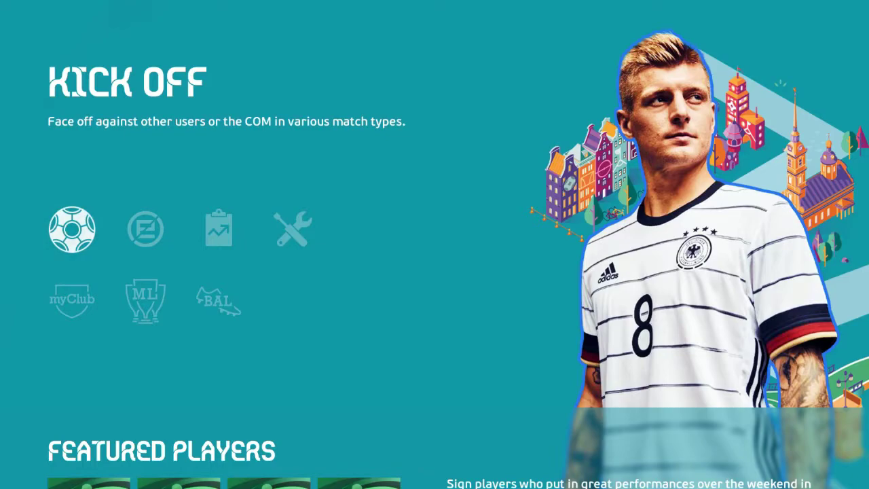
Open Edit mode from the Settings section of the main menu
key(Down)
key(Right)
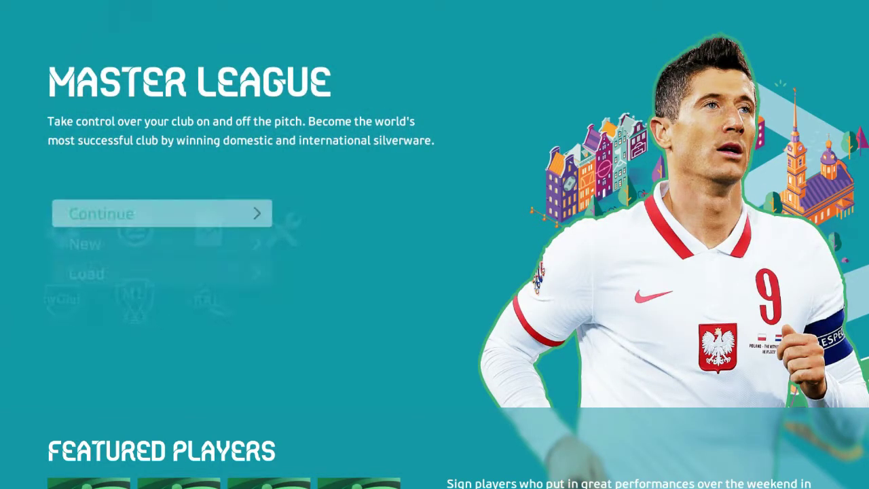
key(Up)
key(Right)
key(Return)
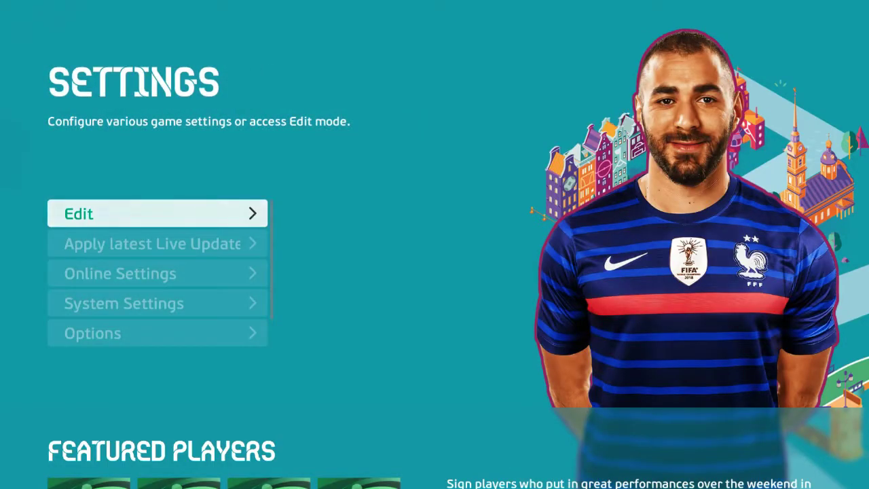
key(Return)
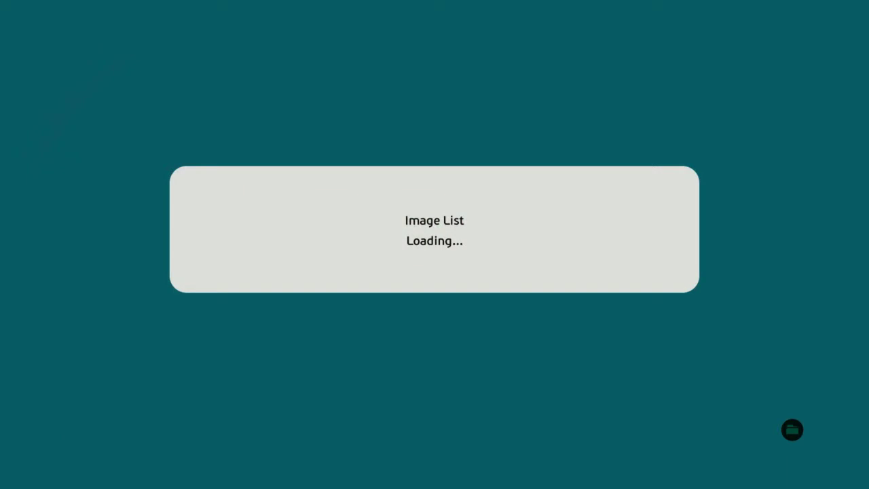
Open National Team Selection in the Edit Menu
key(Down)
key(Down)
key(Down)
key(Down)
key(Down)
key(Down)
key(Up)
key(Up)
key(Up)
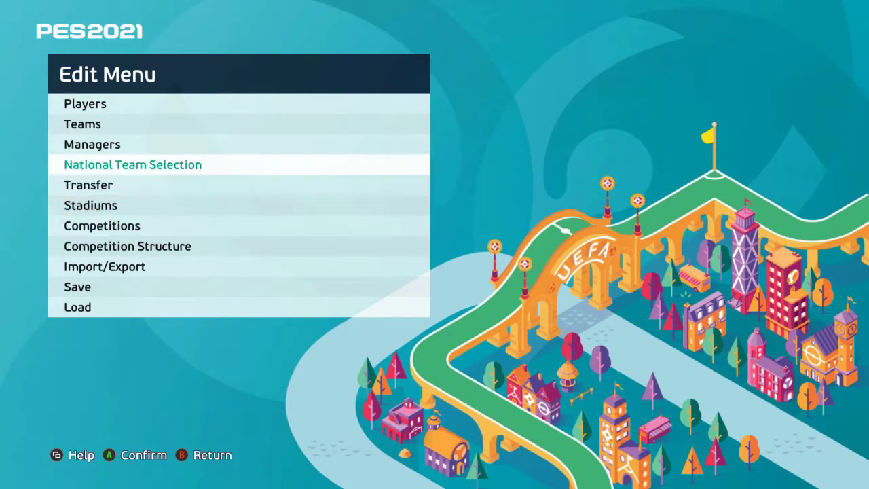
key(Return)
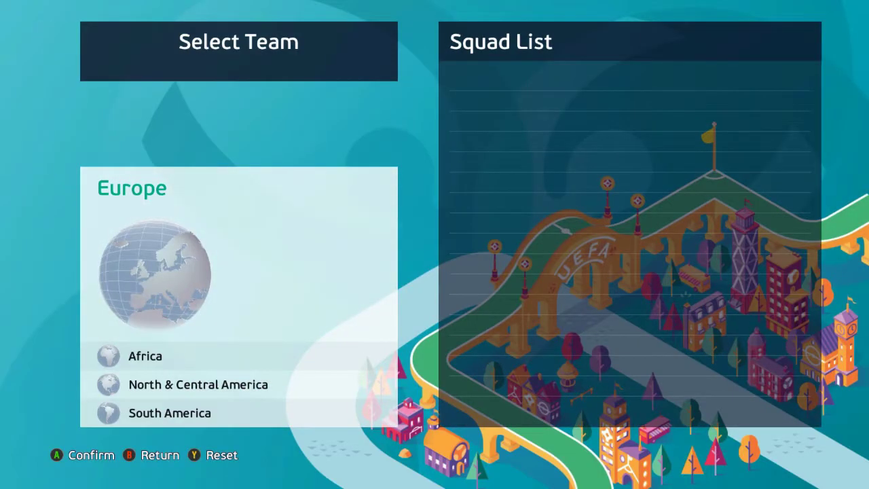
Browse the squad lists of the European national teams from Belarus down to Spain
key(Return)
key(Down)
key(Down)
key(Down)
key(Down)
key(Down)
key(Down)
key(Down)
key(Down)
key(Down)
key(Down)
key(Down)
key(Down)
key(Down)
key(Down)
key(Down)
key(Down)
key(Down)
key(Down)
key(Down)
key(Down)
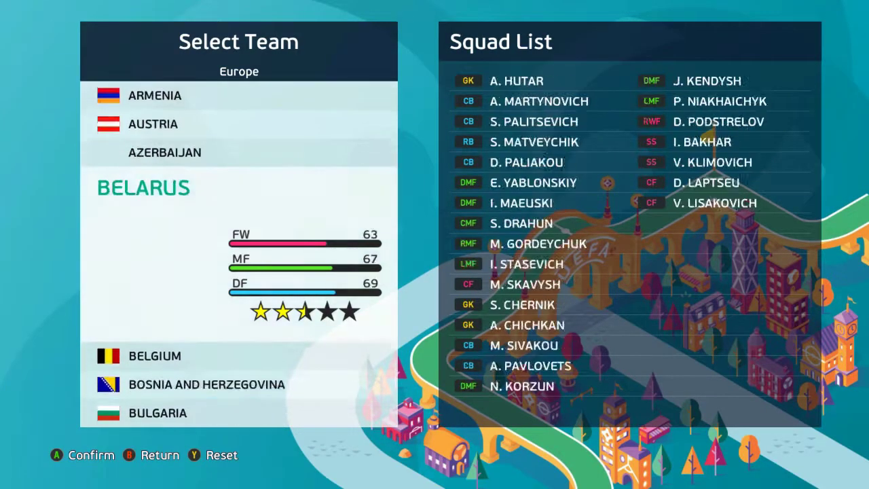
key(Down)
key(Down)
key(Down)
key(Down)
key(Down)
key(Down)
key(Down)
key(Down)
key(Down)
key(Down)
key(Down)
key(Down)
key(Down)
key(Down)
key(Down)
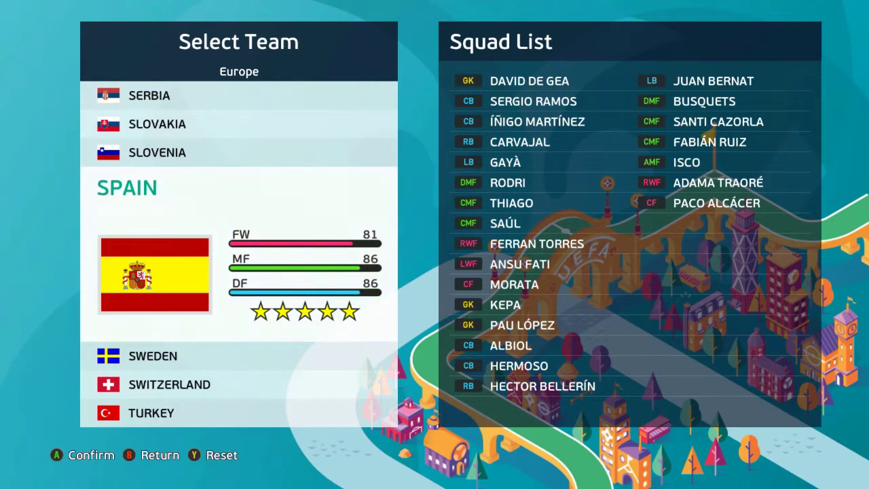
Open Spain's squad and try to add a player to it
key(Return)
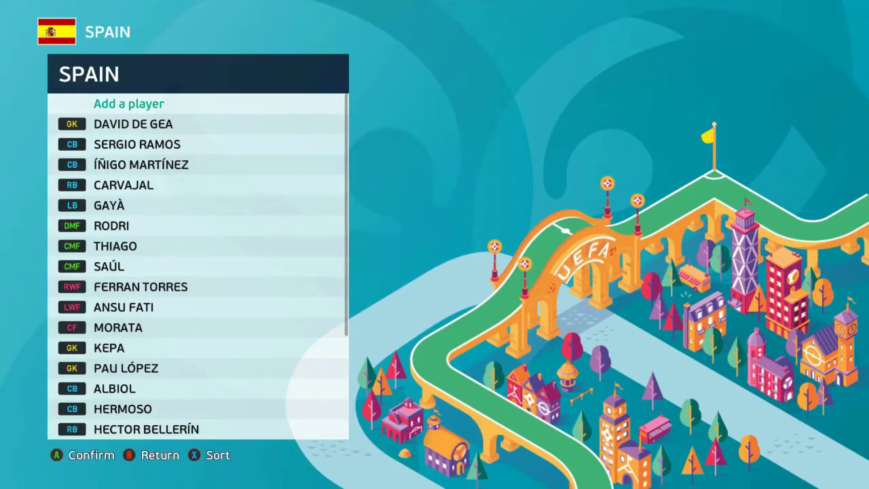
key(Return)
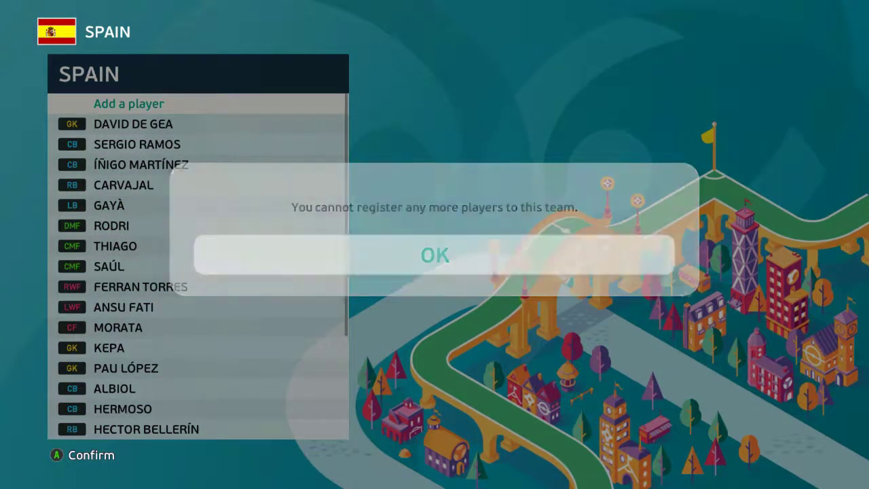
key(Return)
Leave National Team Selection and exit Edit mode to the main menu
key(Escape)
key(Escape)
key(Escape)
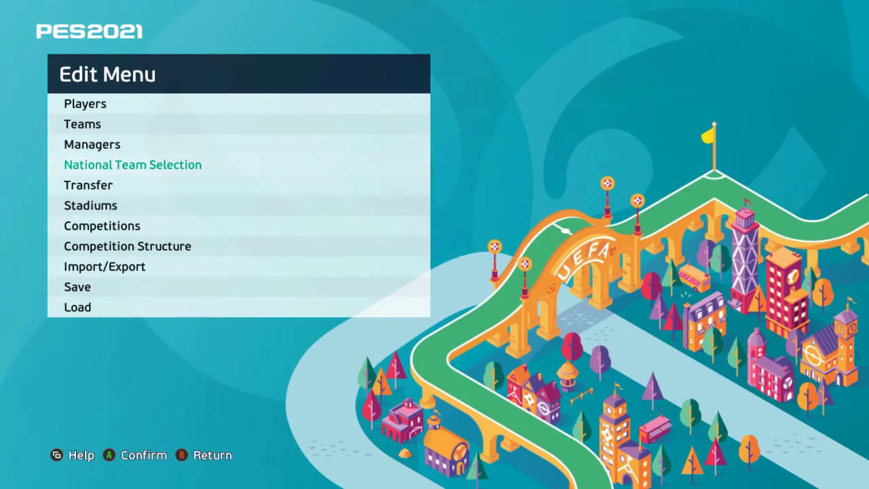
key(Escape)
key(Right)
key(Return)
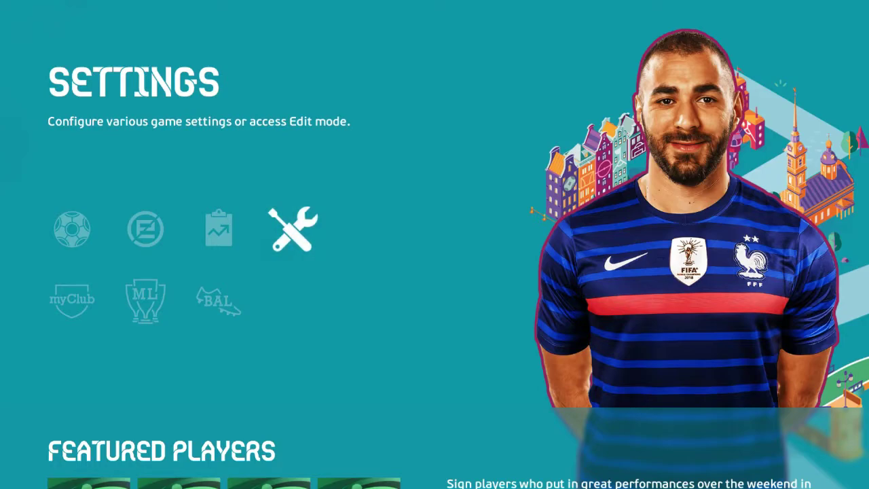
Quit the game through Settings and confirm the exit
key(Return)
key(Down)
key(Down)
key(Down)
key(Down)
key(Down)
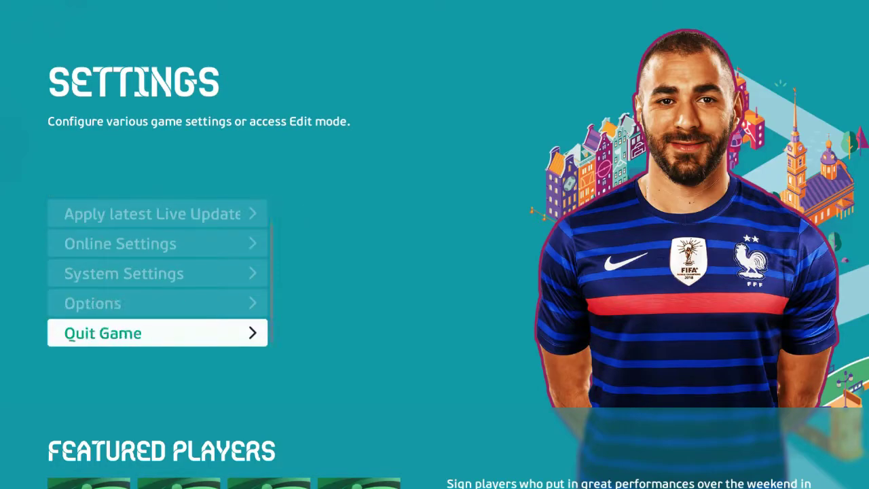
key(Return)
key(Right)
key(Return)
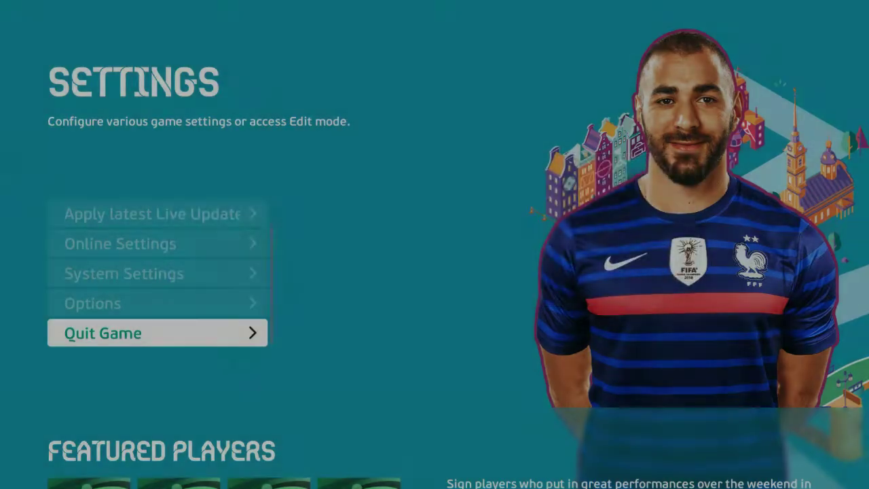